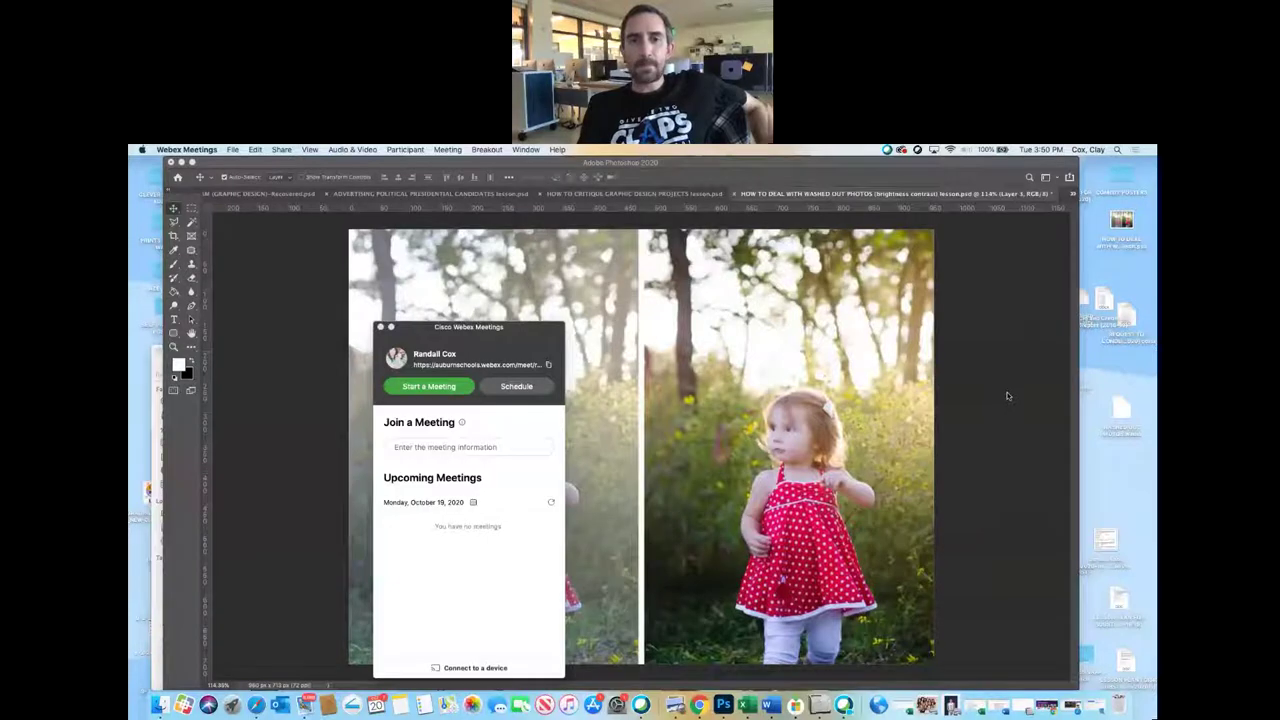
Step: Switch to Photoshop and view the basketball poster layer alone, with the before-and-after toddler photo layer hidden meanwhile, restoring the toddler photo at the end
click(1005, 396)
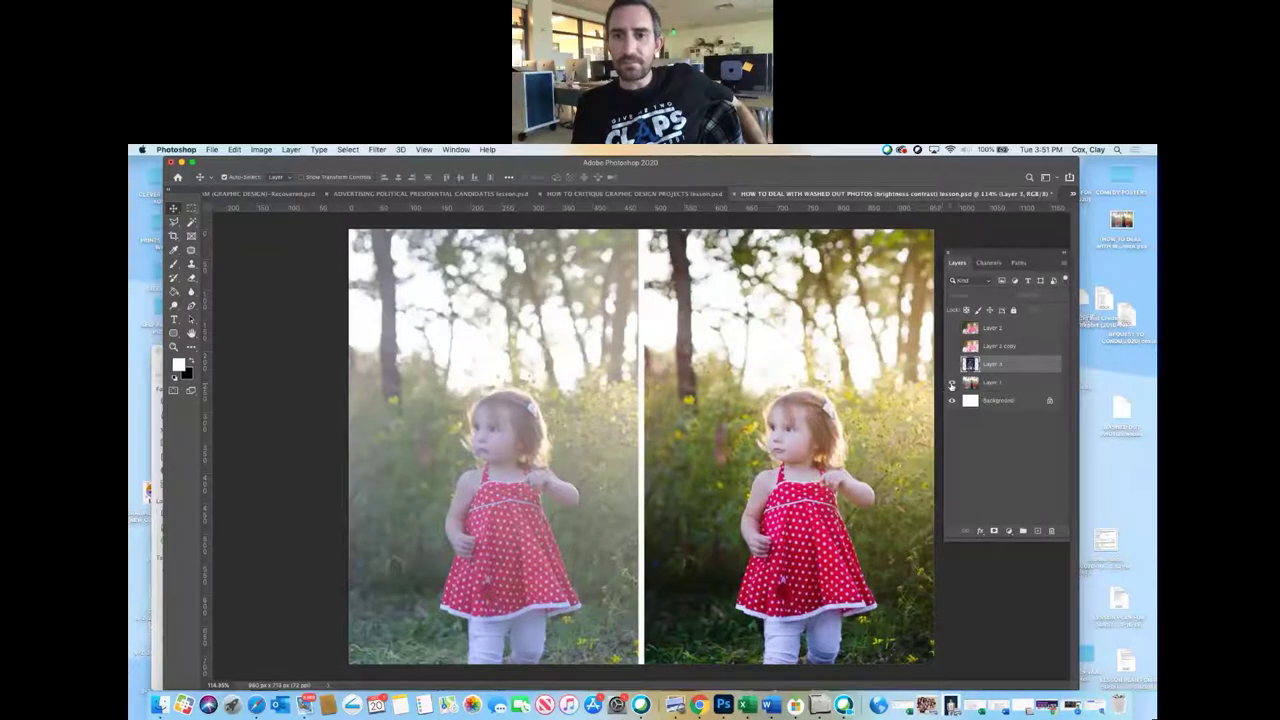
click(952, 384)
click(952, 366)
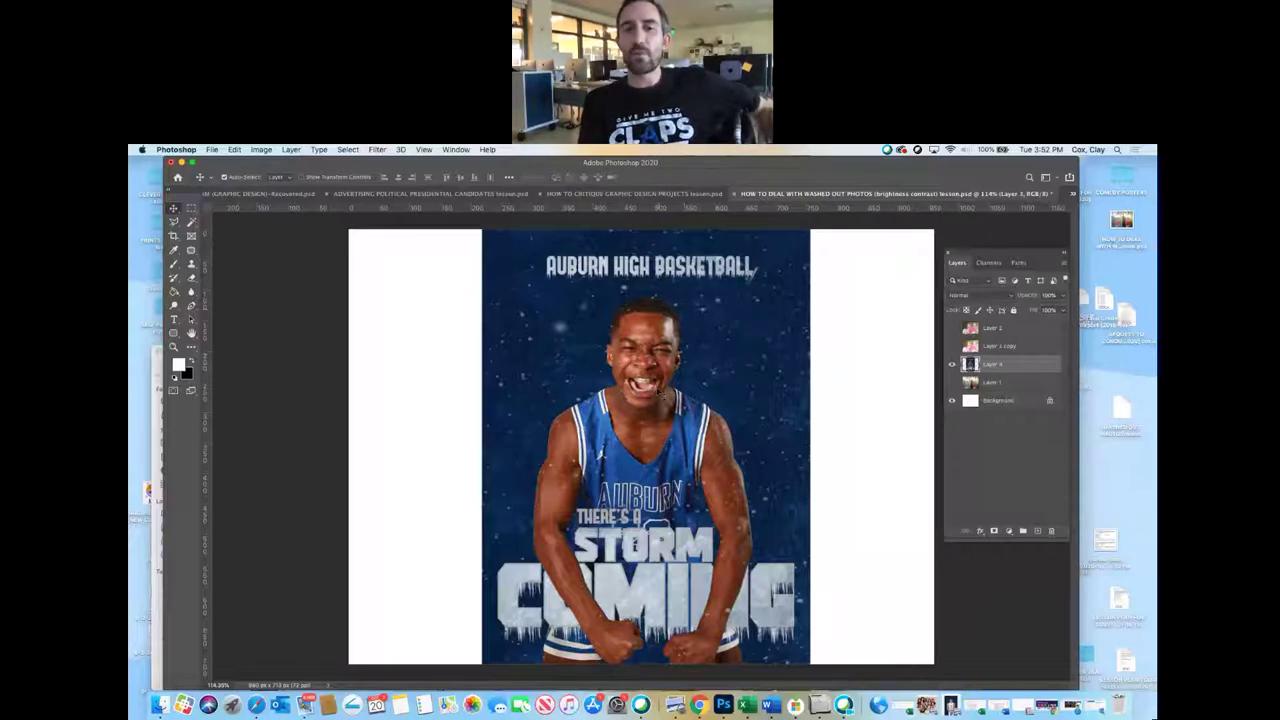
click(952, 364)
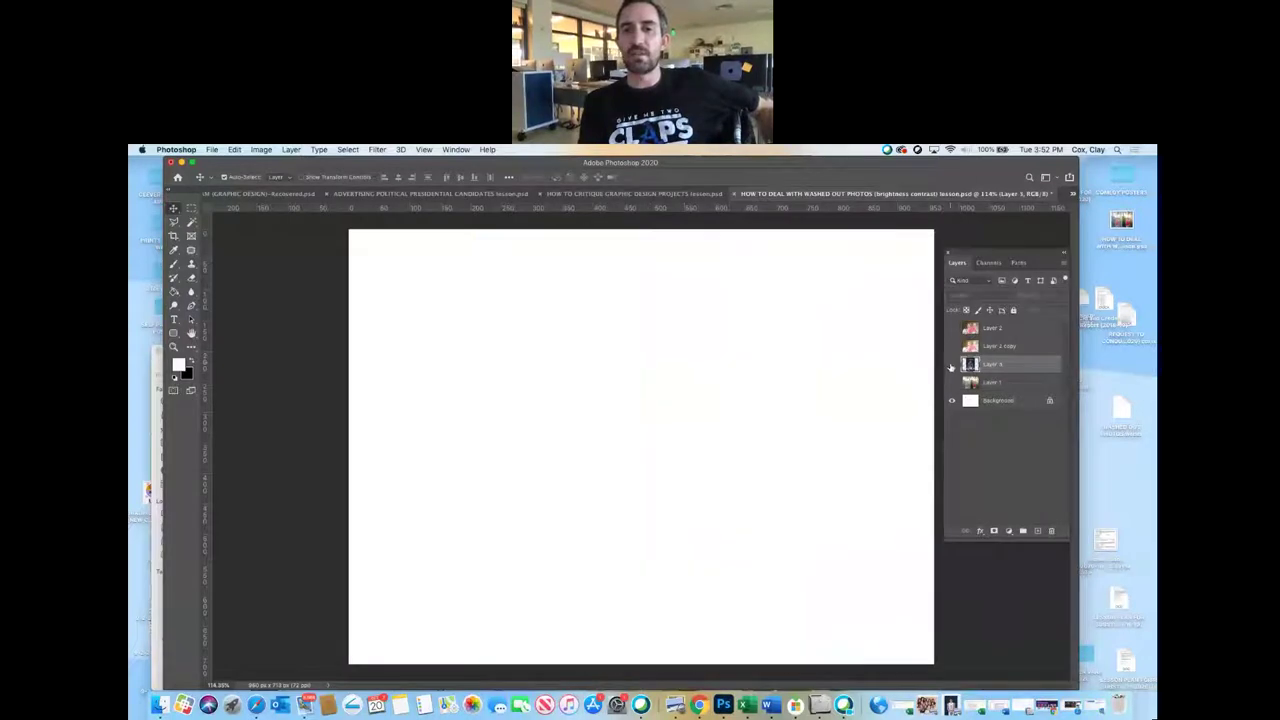
click(952, 382)
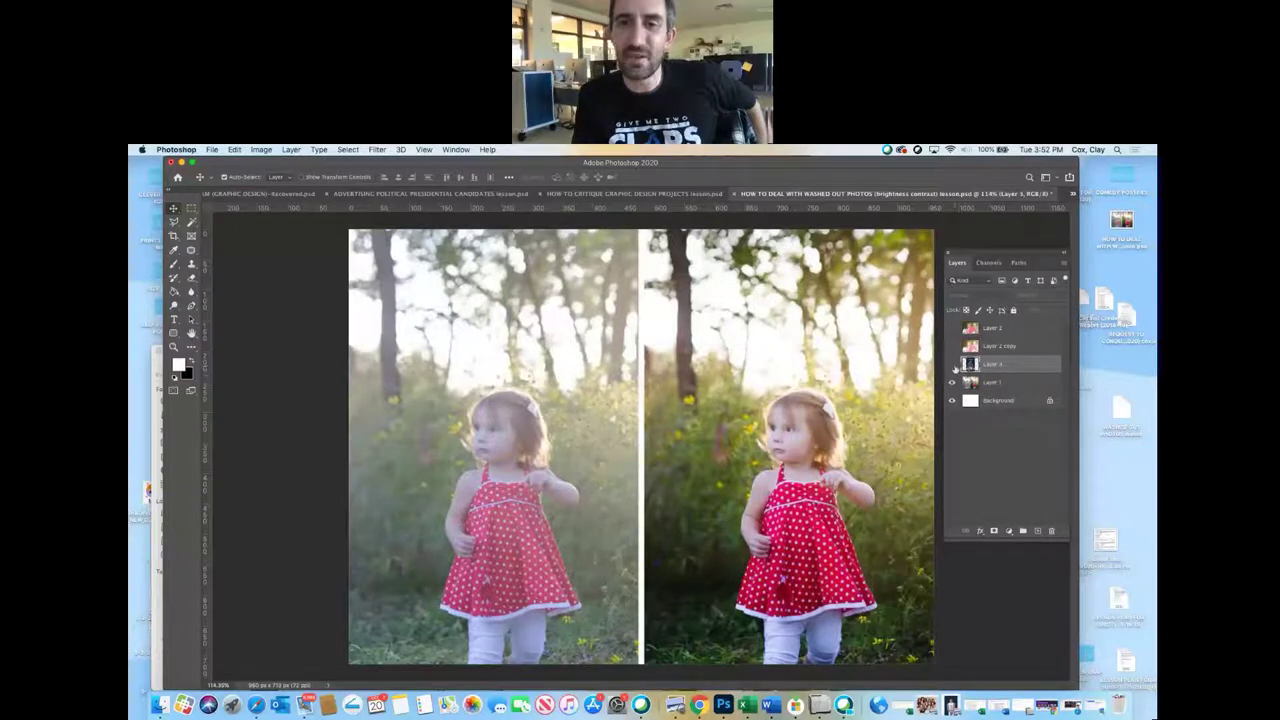
Step: Hide Layer 1, show and select the washed-out Layer 2 copy, and briefly compare it with Layer 2
click(952, 382)
click(952, 346)
click(1005, 347)
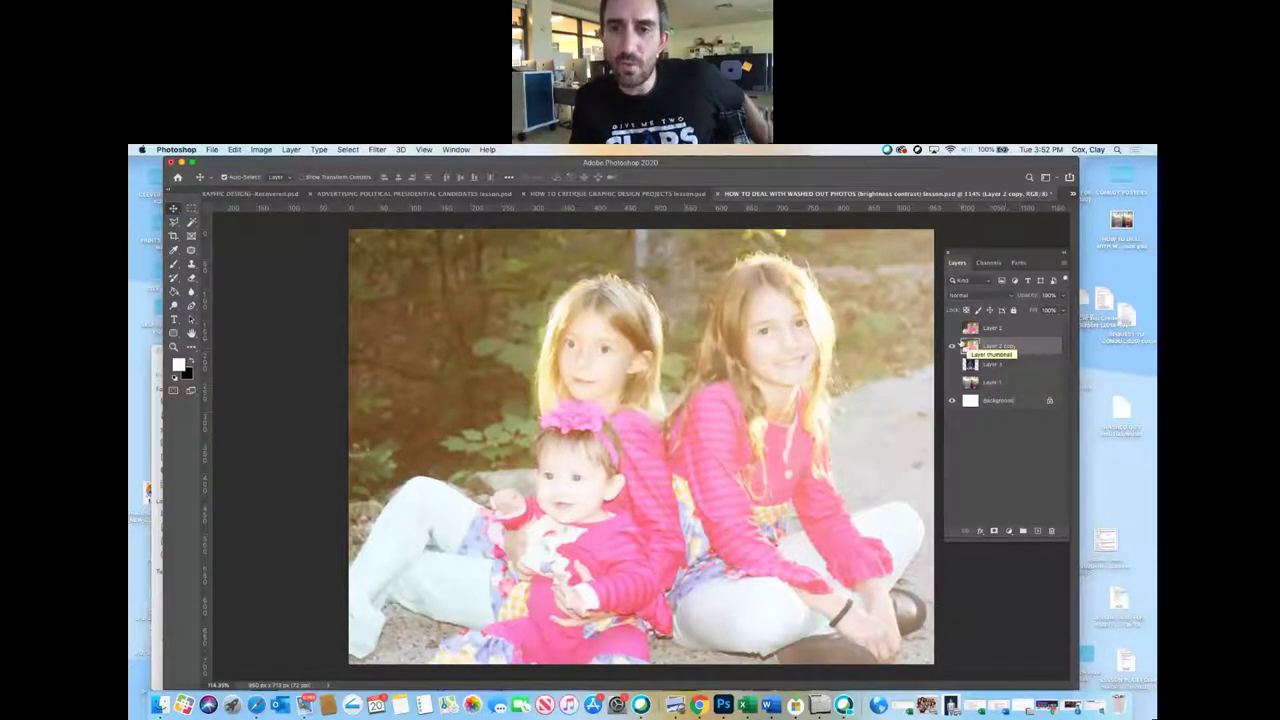
click(952, 330)
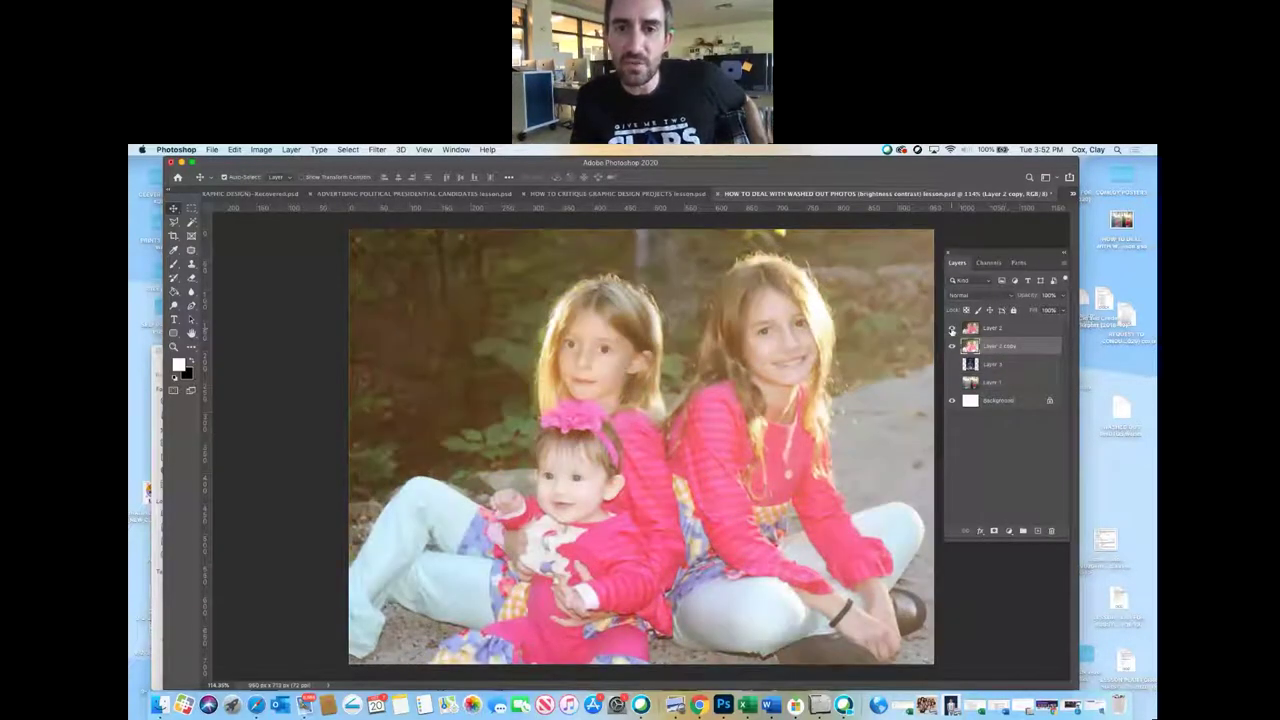
click(952, 330)
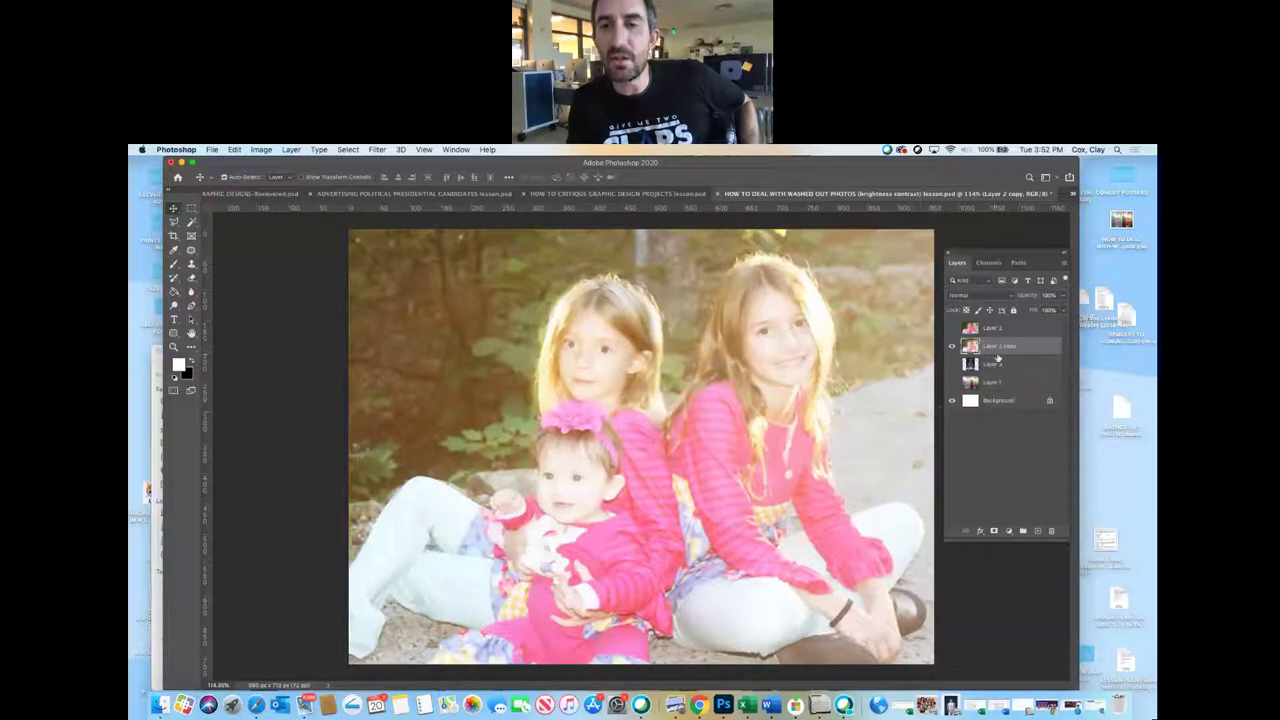
Step: Duplicate Layer 2 copy, set the duplicate's blend mode to Multiply, and toggle its visibility to compare before and after
drag(1032, 354, 1036, 530)
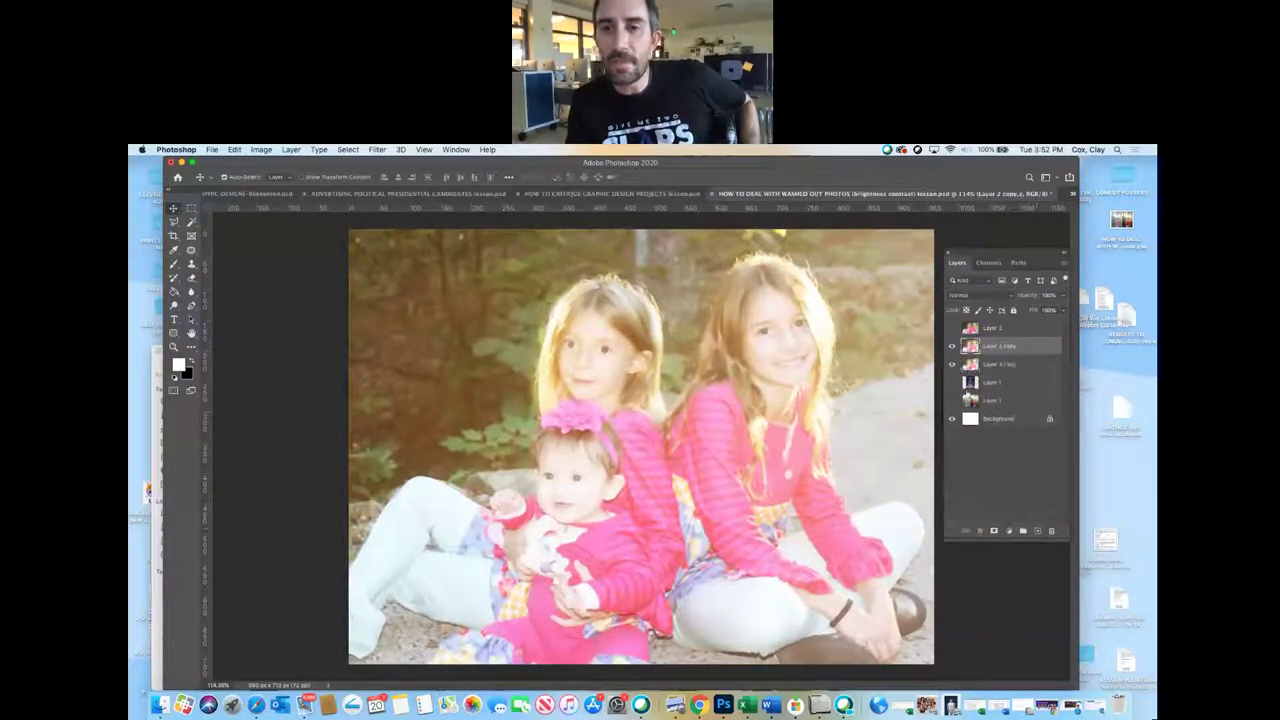
click(963, 296)
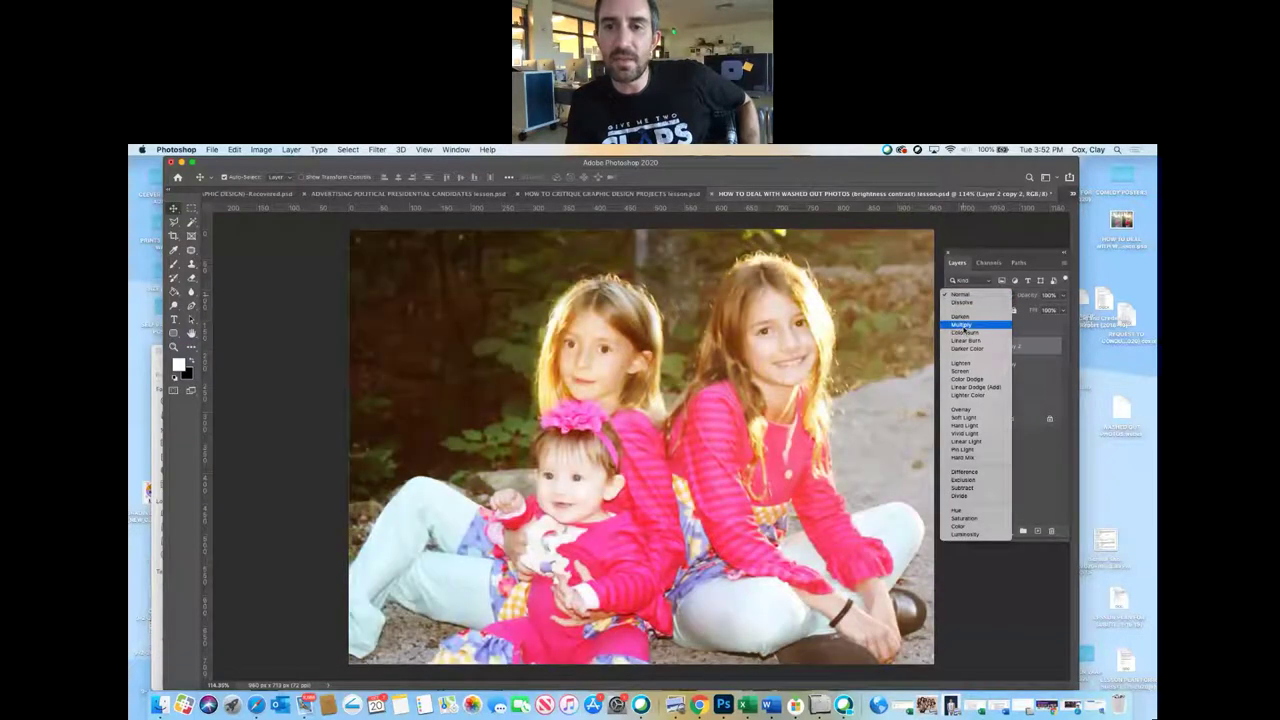
click(961, 325)
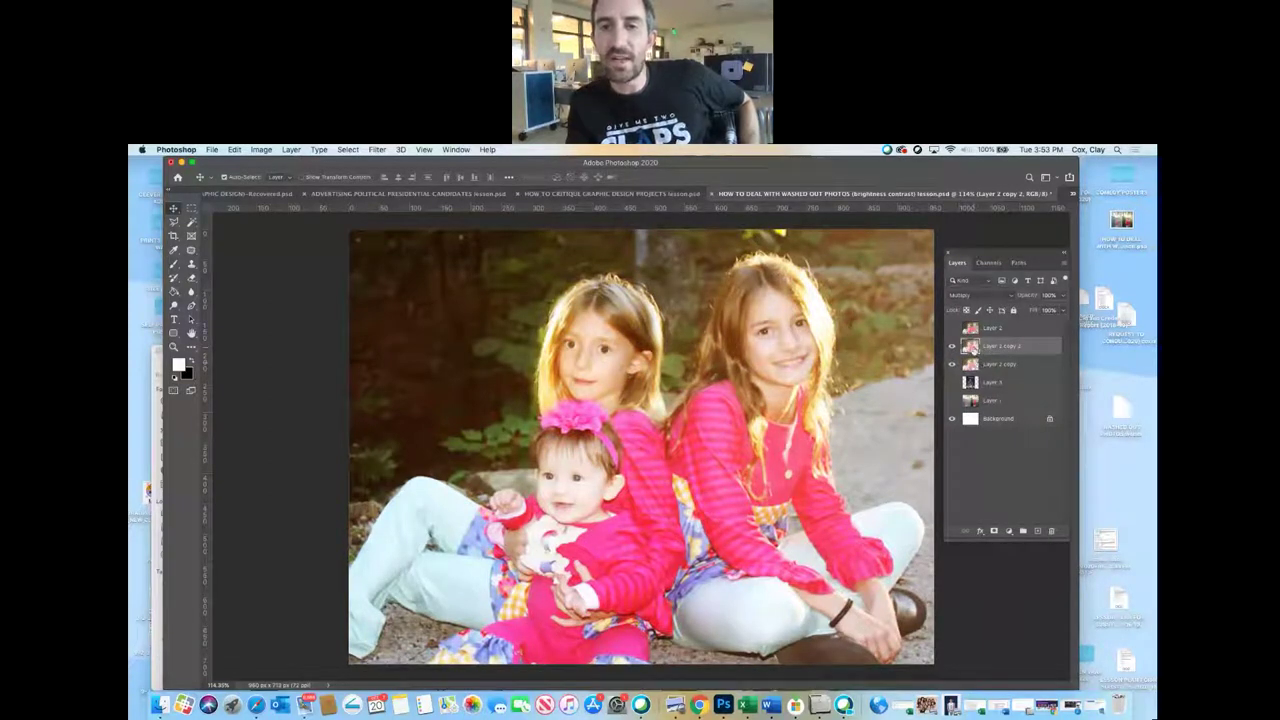
click(952, 346)
click(952, 346)
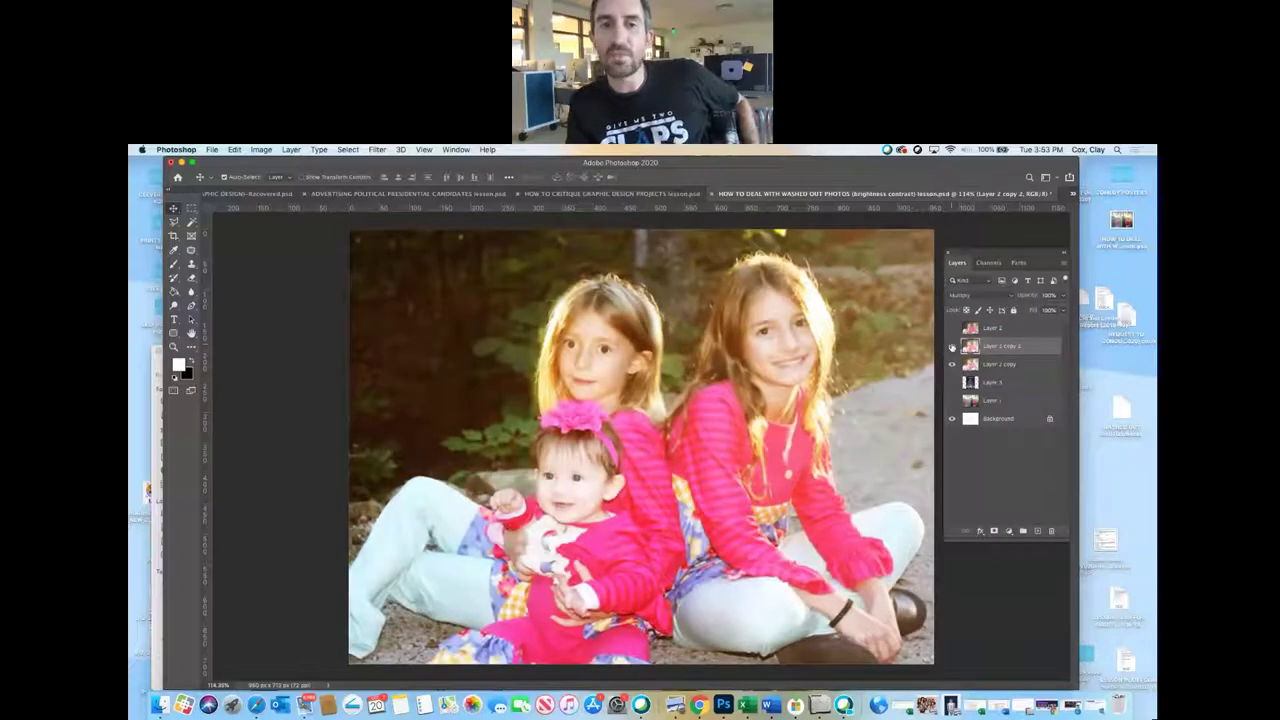
Step: Try duplicating the Multiply layer once more to darken the photo further, and undo that duplication
drag(1000, 350, 1040, 533)
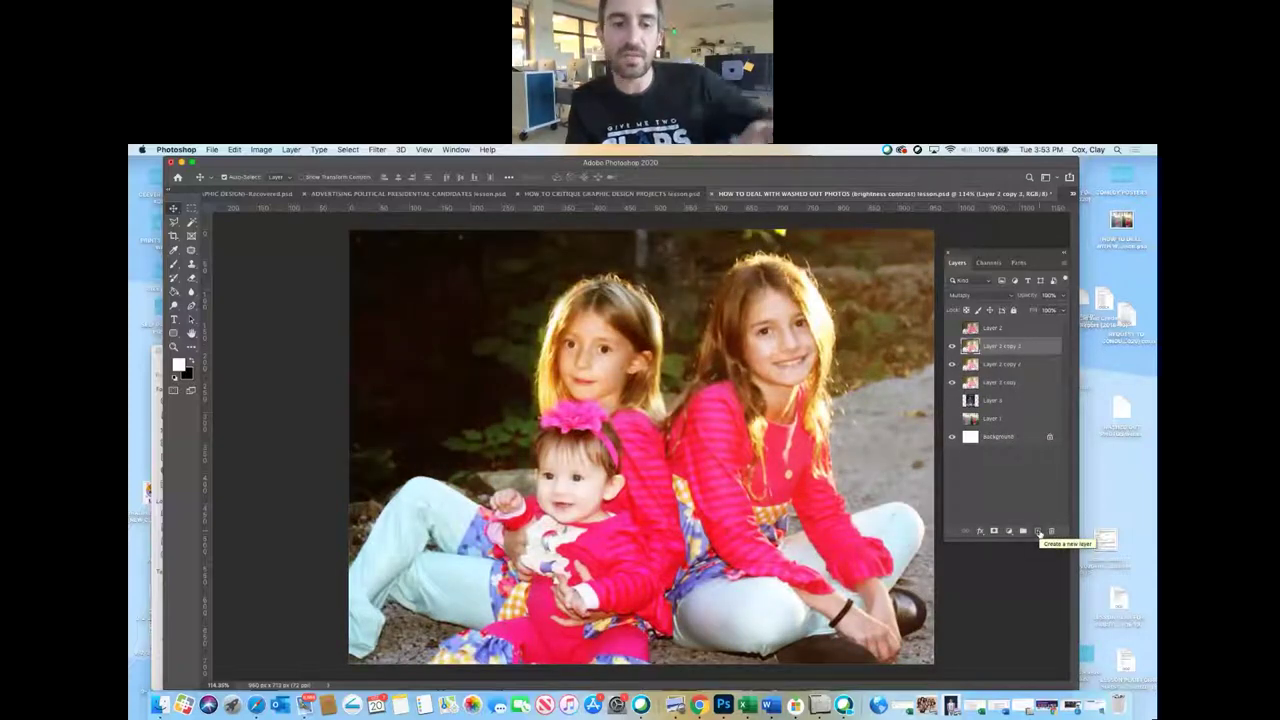
key(super+z)
key(super+z)
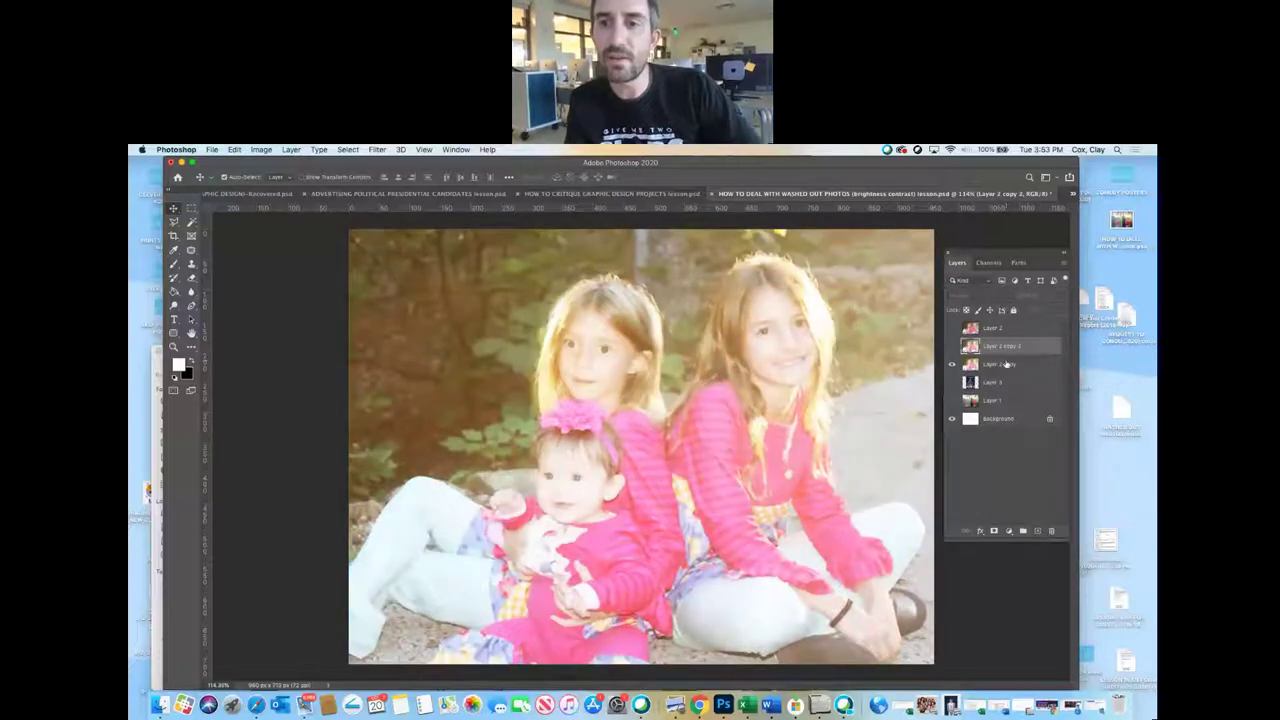
Step: Start a Brightness/Contrast adjustment on Layer 2 copy and lower its brightness to -73
click(1003, 364)
click(261, 149)
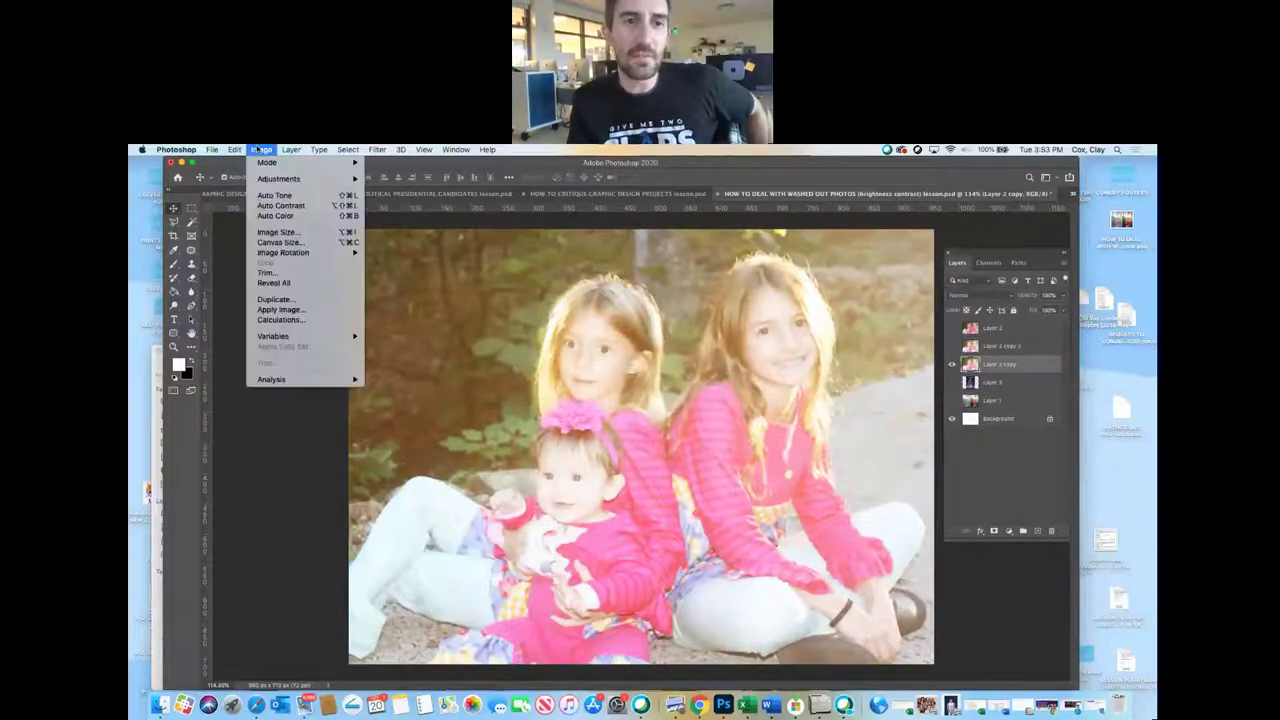
mouse_move(263, 178)
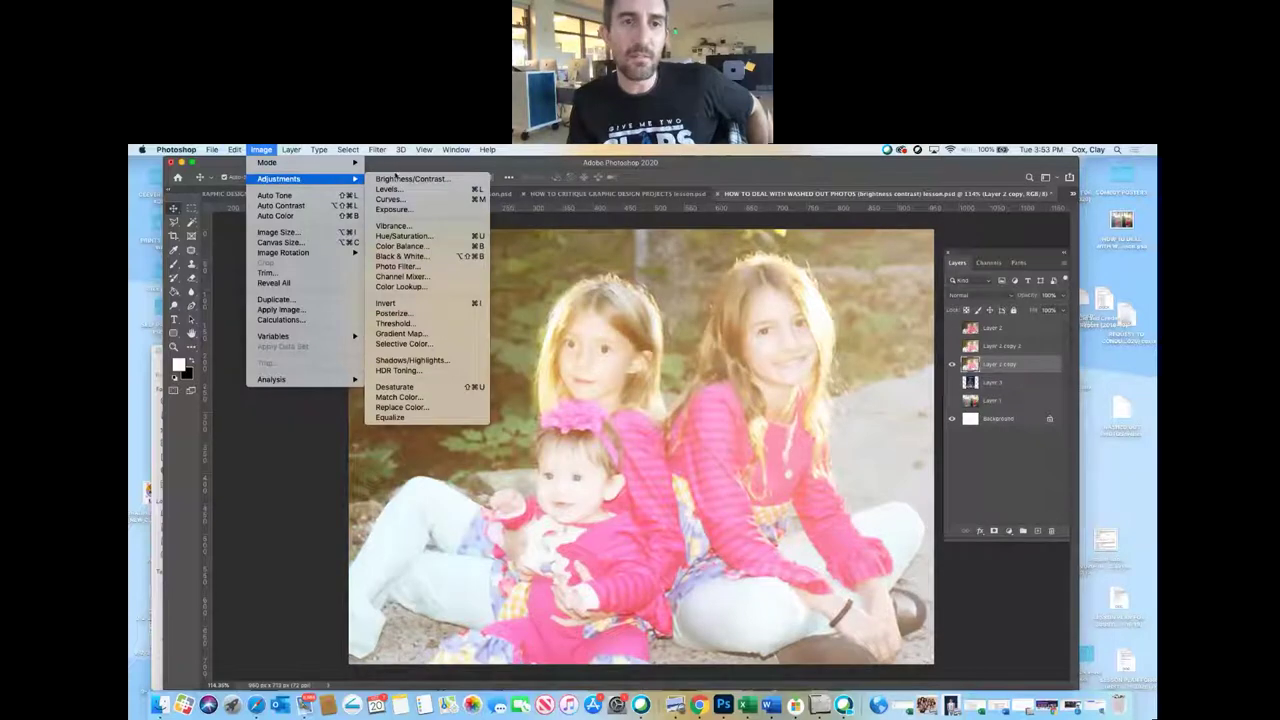
click(400, 179)
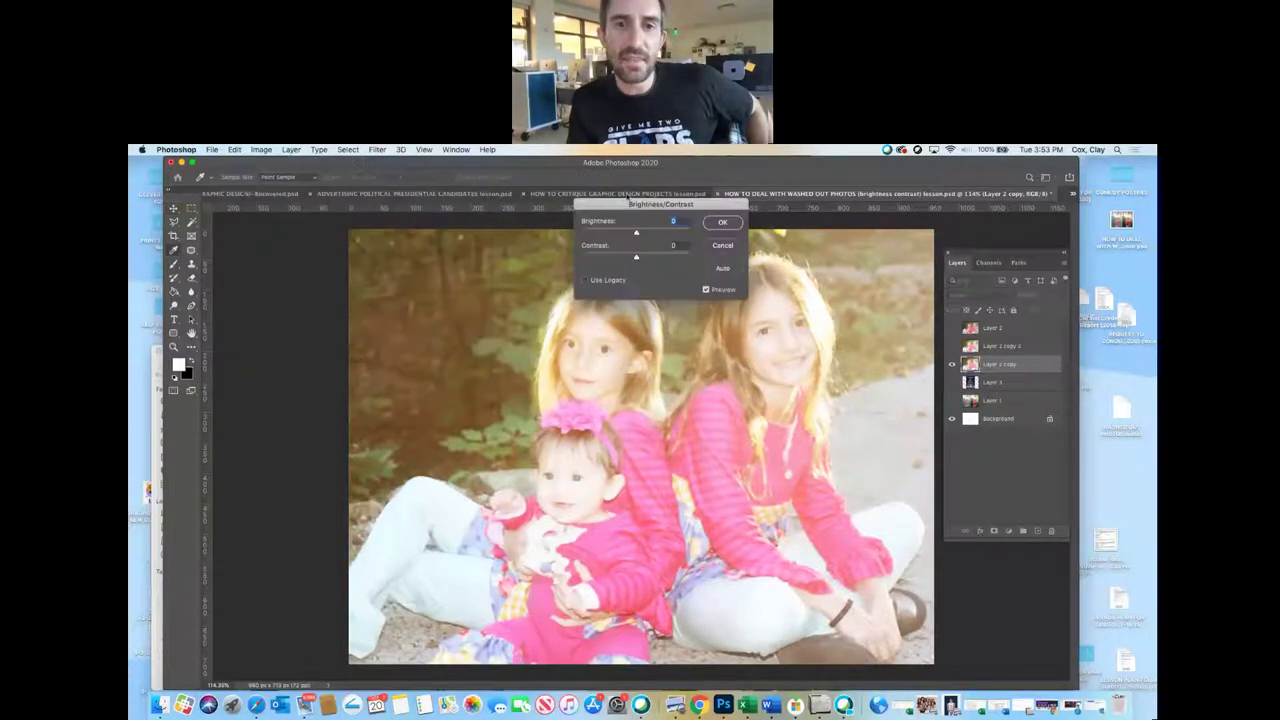
drag(631, 205, 308, 248)
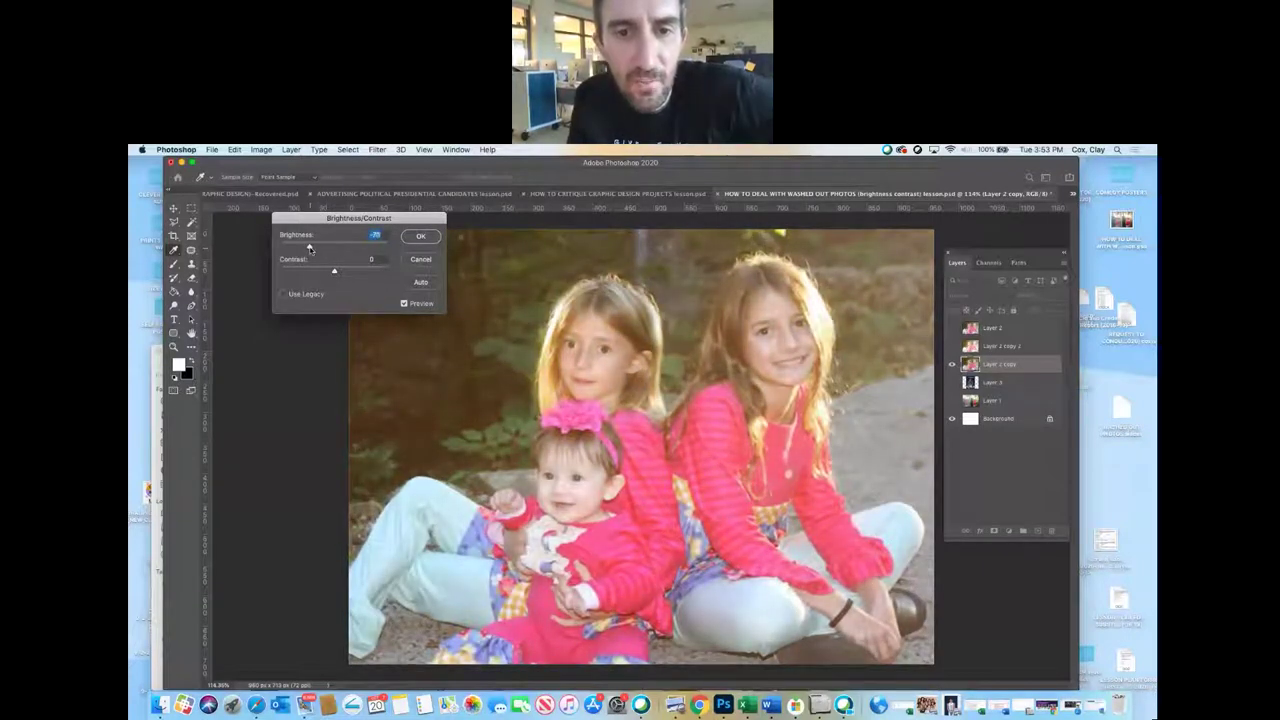
drag(310, 249, 309, 249)
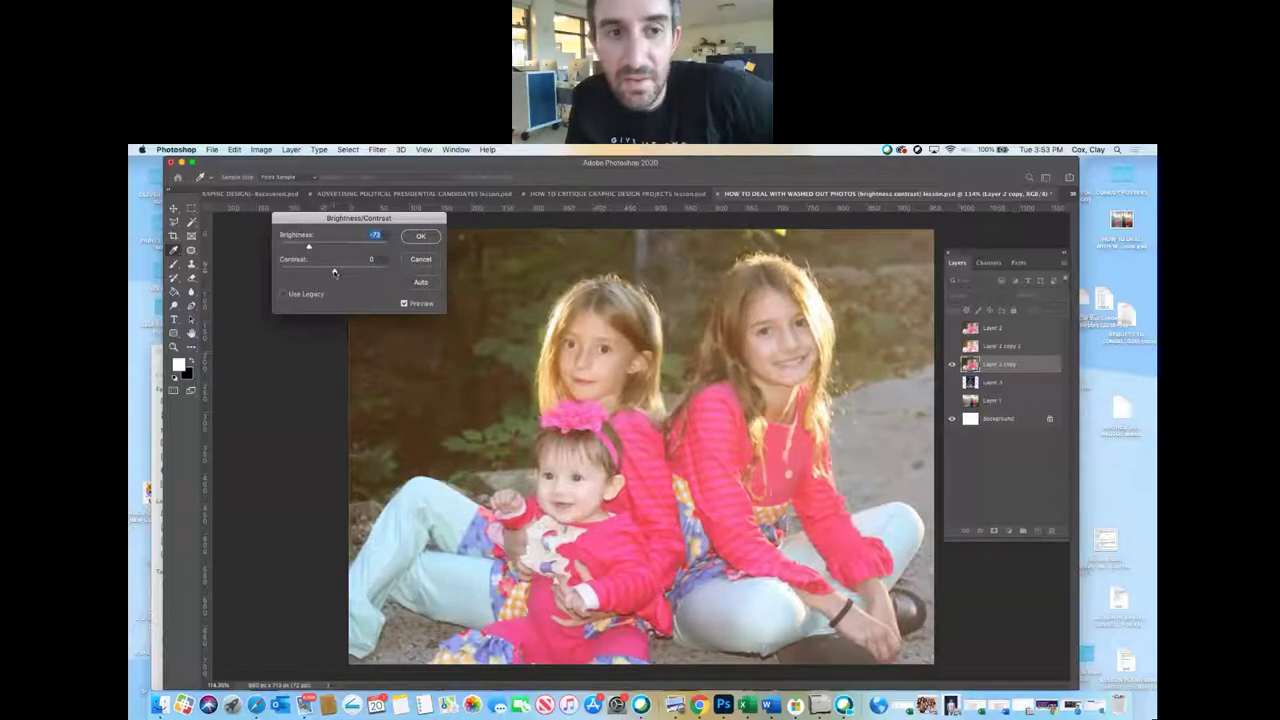
Step: Try different contrast and brightness extremes on Layer 2 copy, and apply the adjustment with brightness -74 and contrast 59
drag(334, 271, 350, 273)
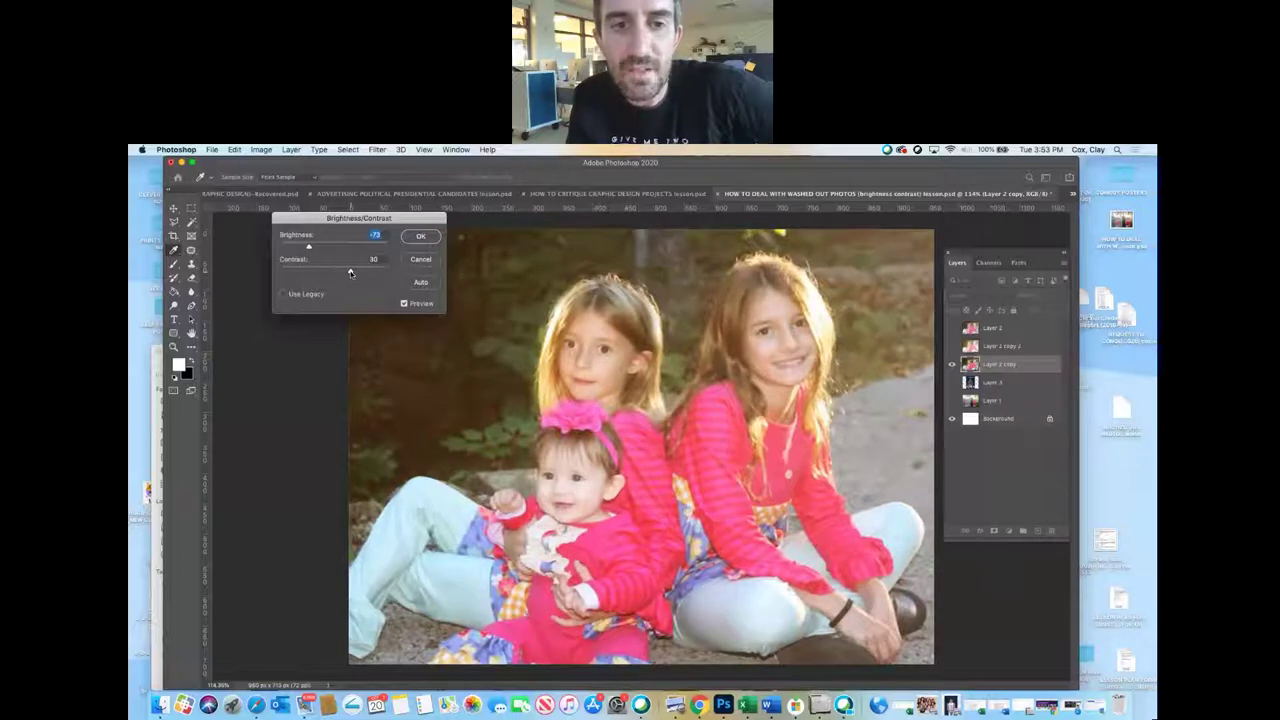
drag(350, 273, 238, 289)
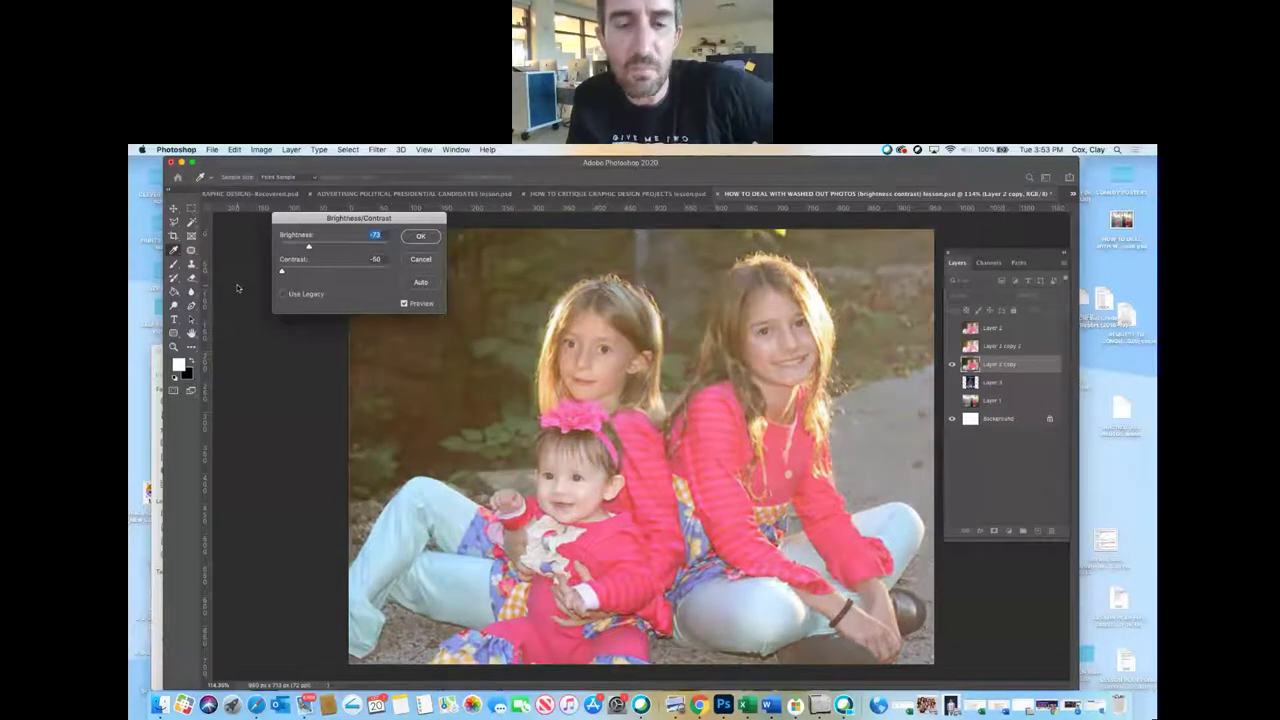
drag(238, 289, 351, 241)
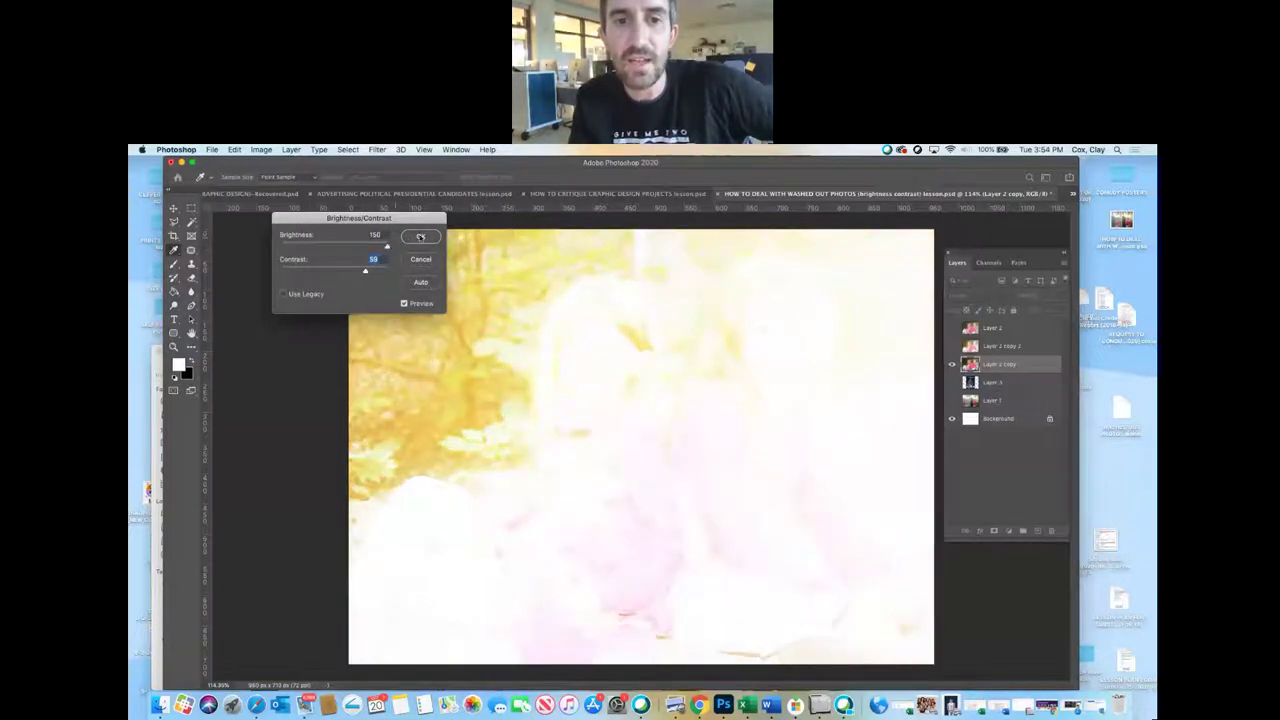
drag(387, 246, 309, 257)
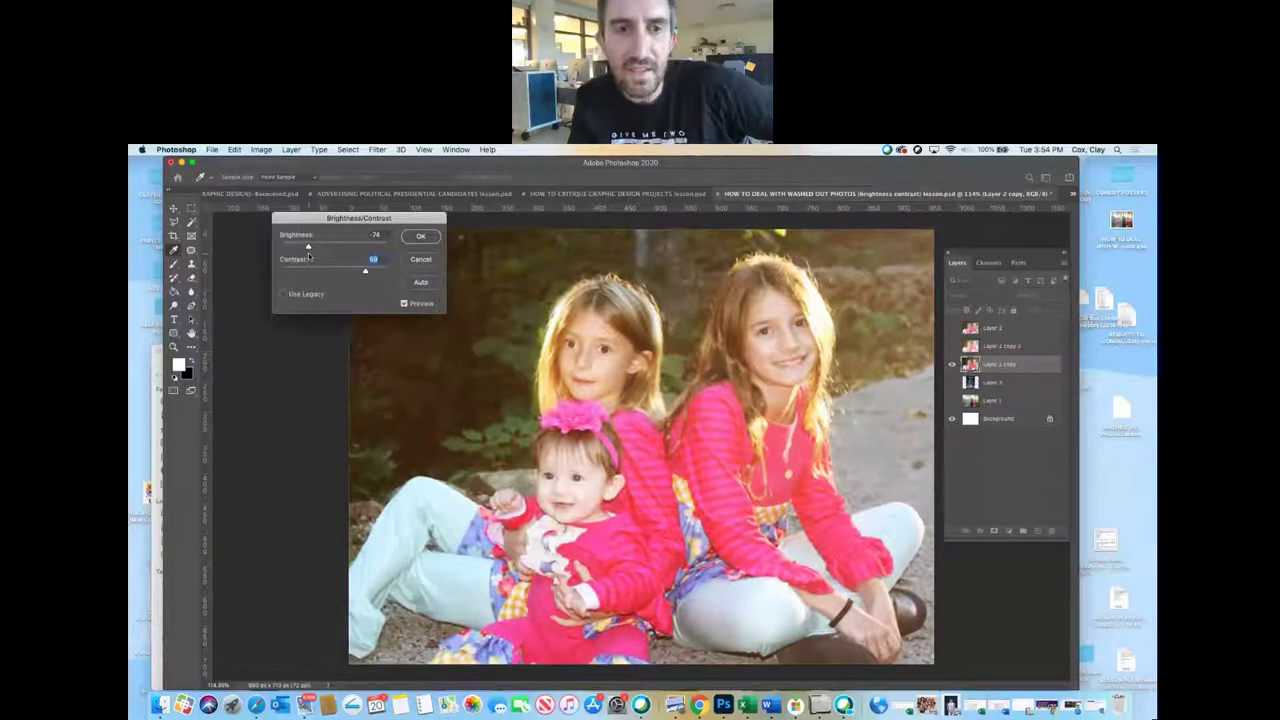
click(417, 236)
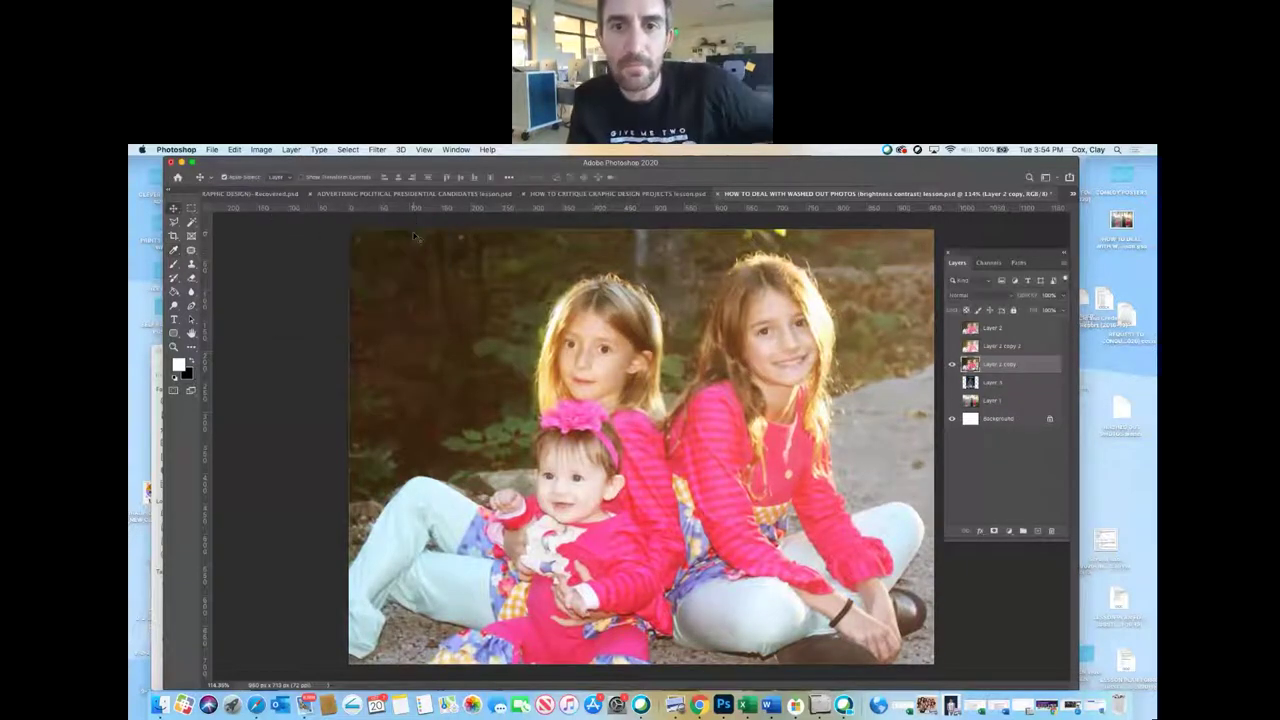
Step: Show Layer 2 copy 2, set its blend mode to Normal, and toggle it to compare with the adjusted layer below
click(952, 346)
click(970, 348)
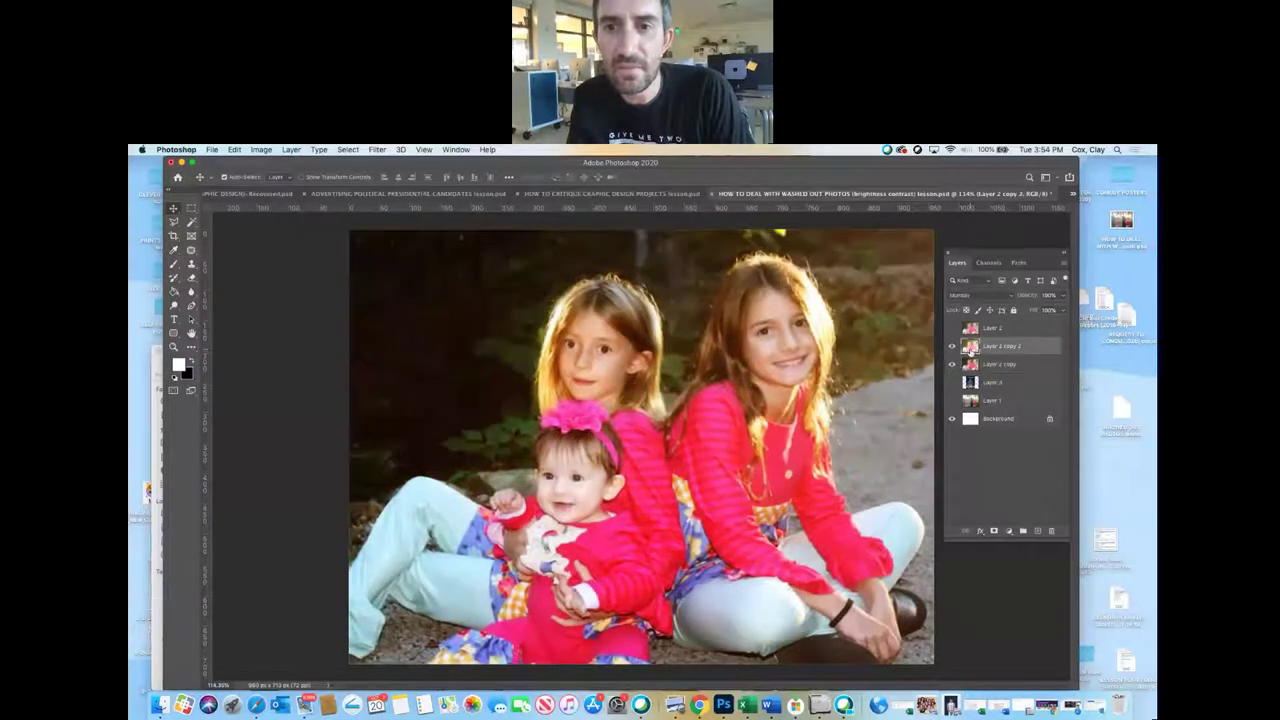
click(962, 297)
click(959, 263)
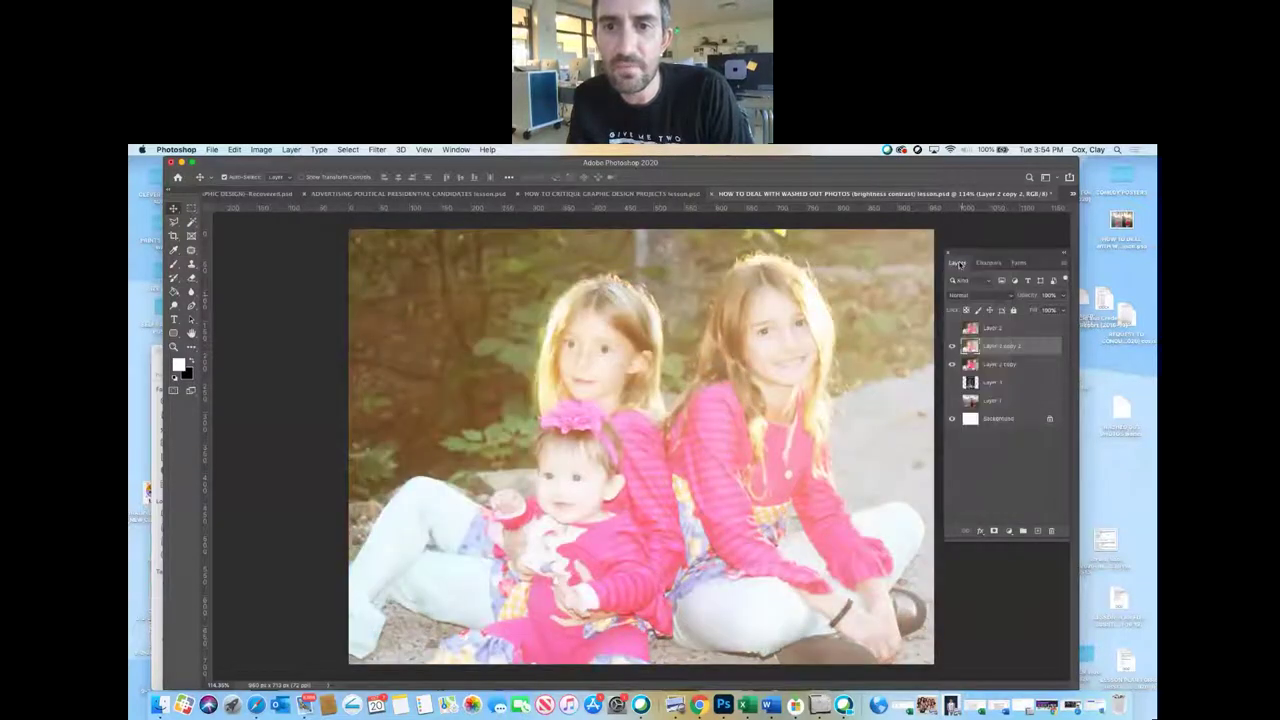
click(952, 347)
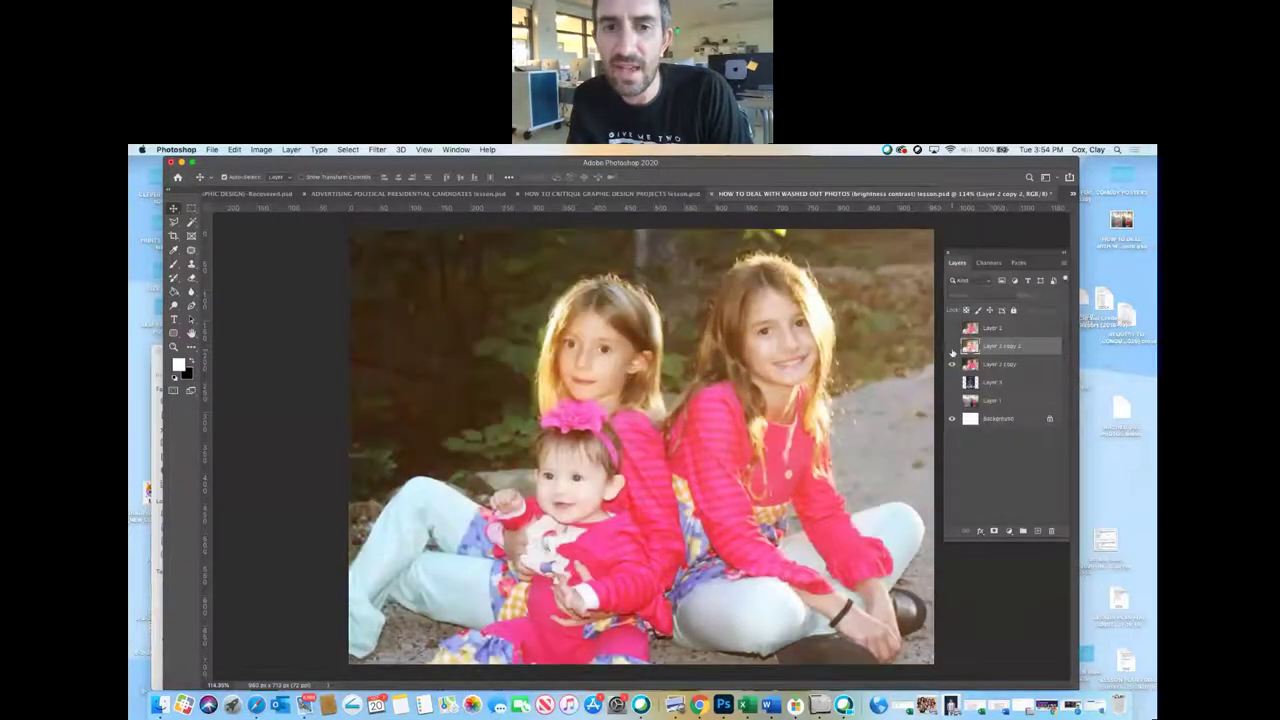
click(952, 347)
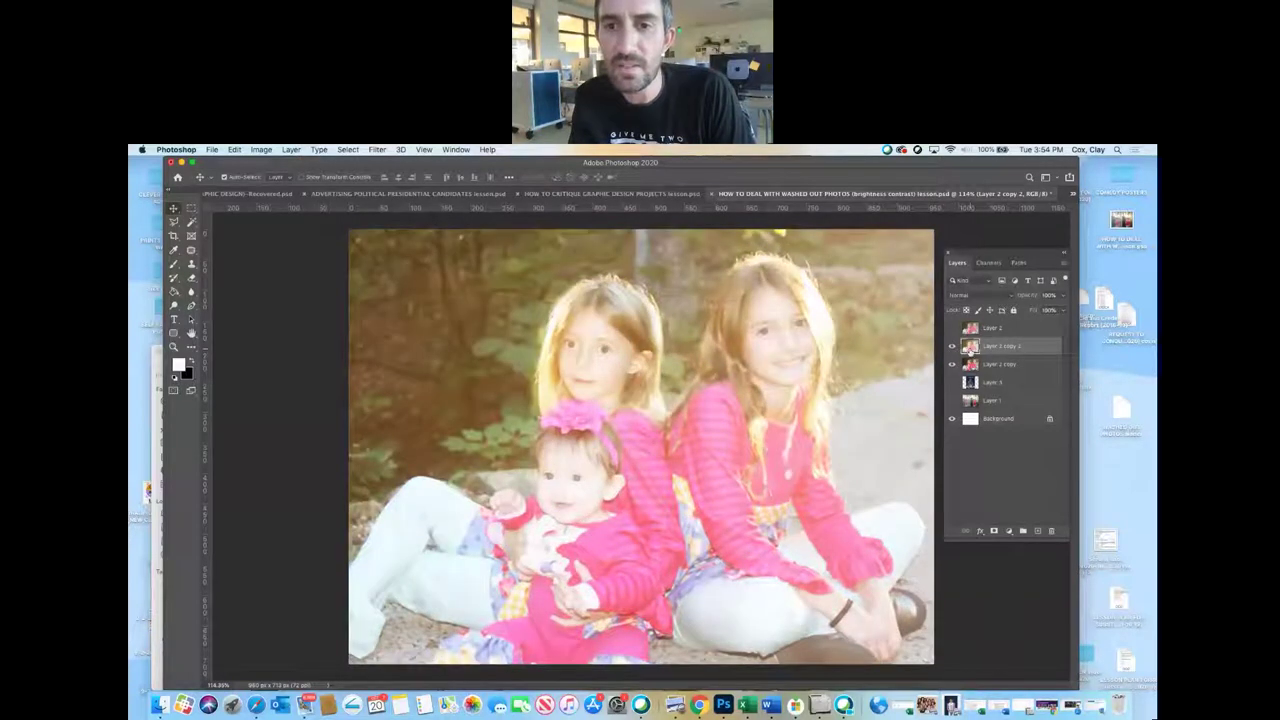
Step: Duplicate Layer 2 copy 2, set the duplicate's blend mode to Multiply, and try lowering its opacity before returning it to 100%
drag(1000, 364, 1037, 531)
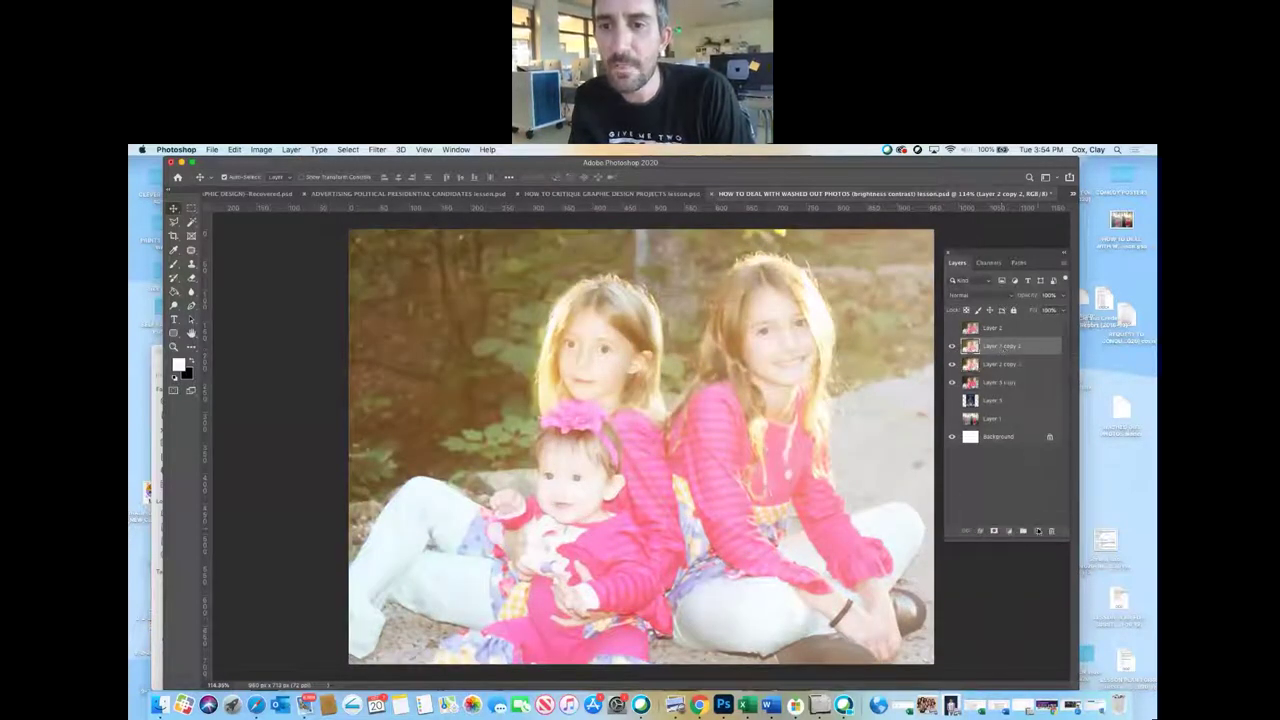
click(961, 296)
click(971, 323)
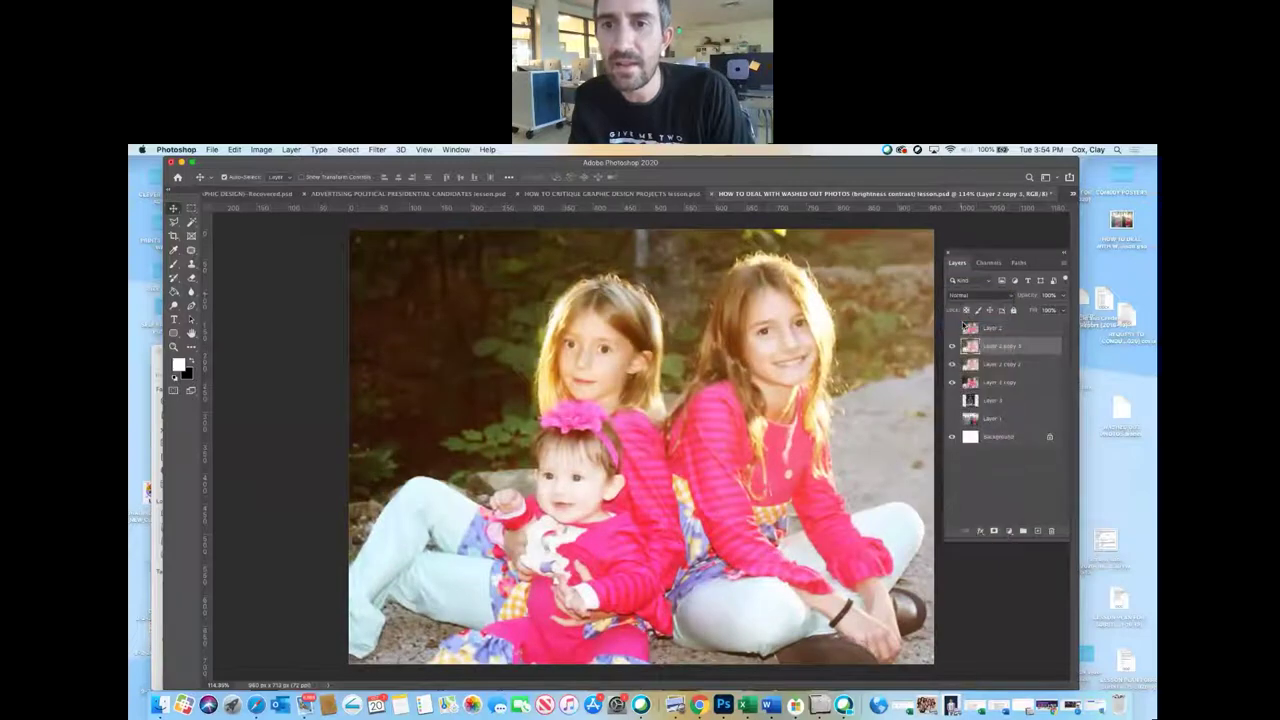
click(1062, 298)
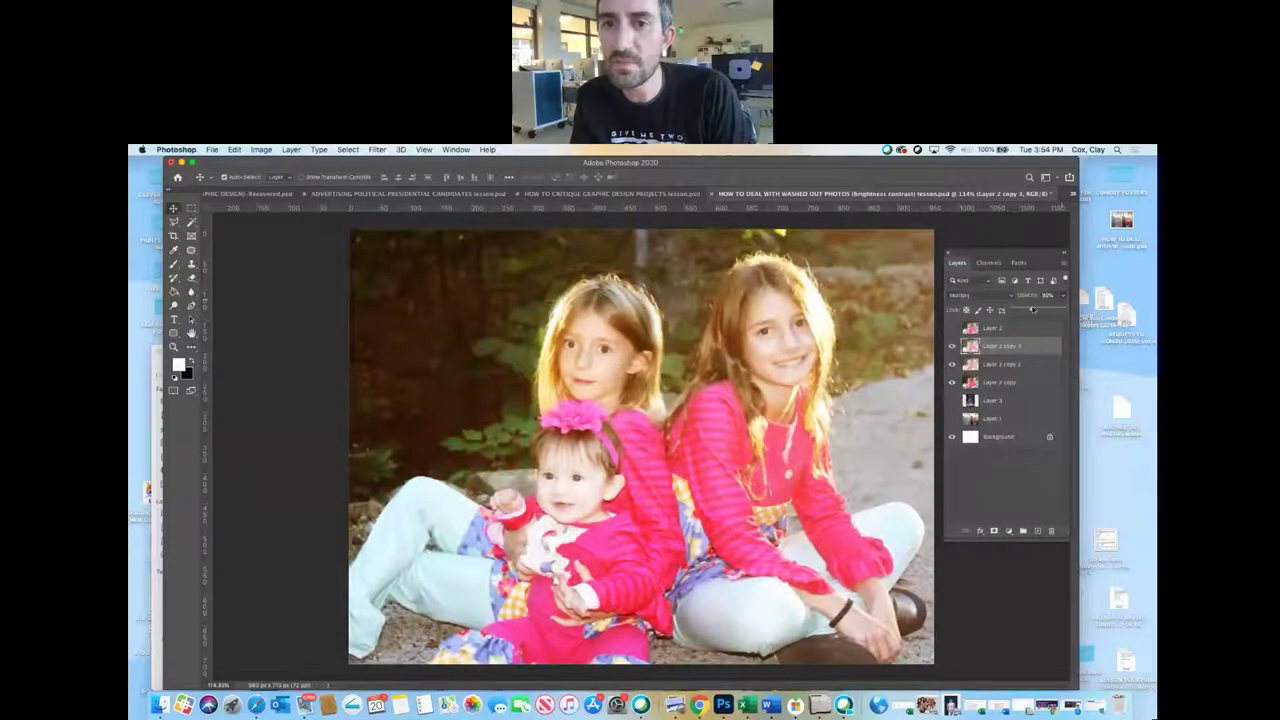
drag(1060, 309, 1034, 309)
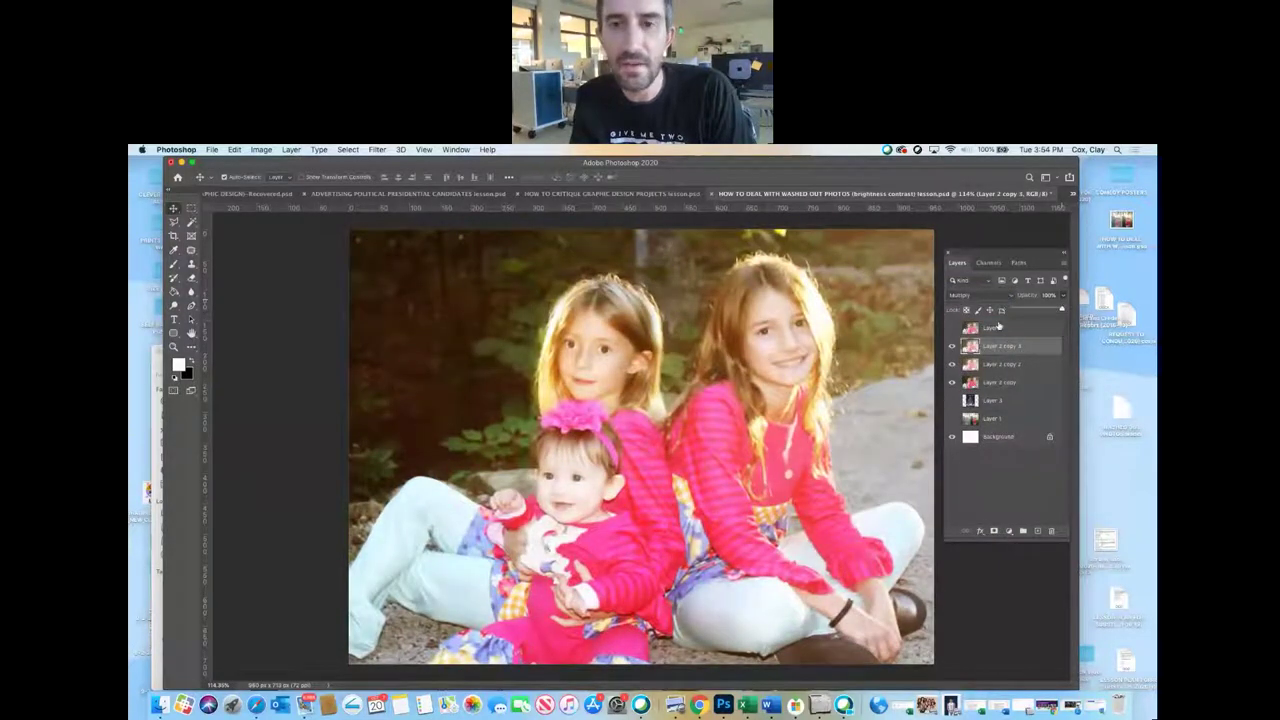
Step: Return Layer 2 copy 3 to Normal blending and apply Brightness/Contrast to it with brightness -71 and contrast 51
click(1016, 347)
key(shift+alt+n)
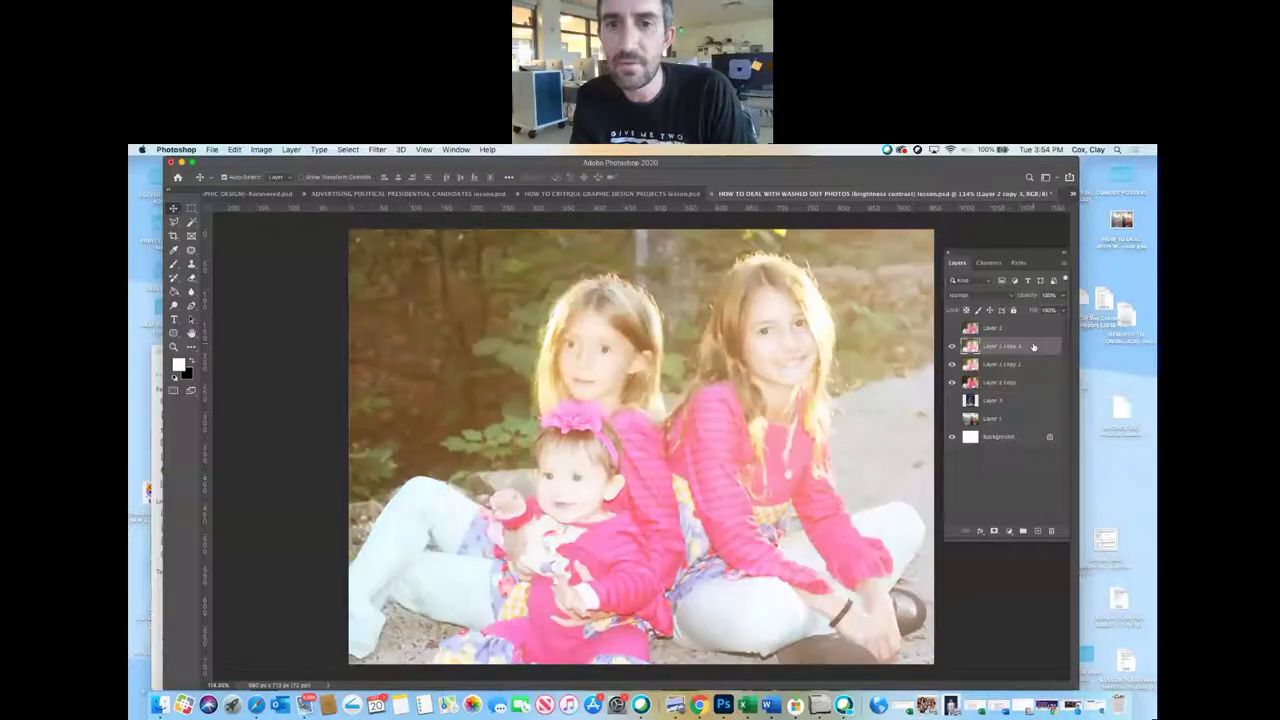
click(262, 150)
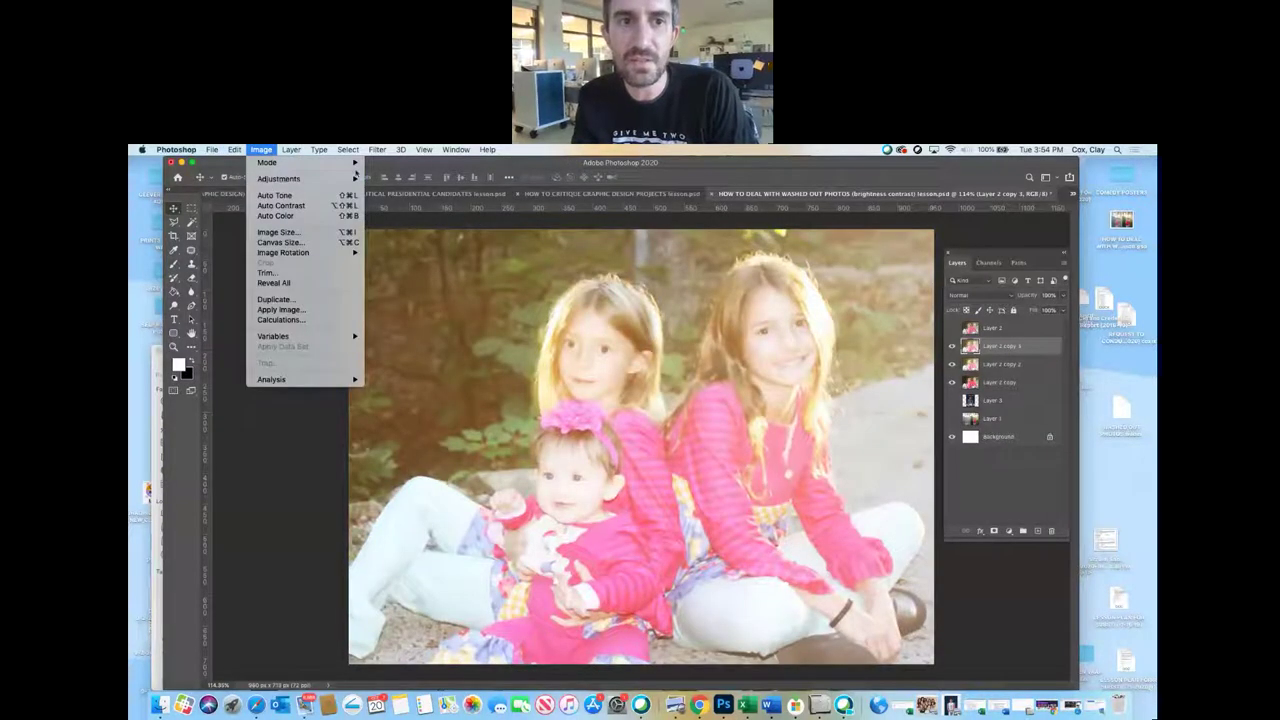
mouse_move(300, 178)
click(378, 179)
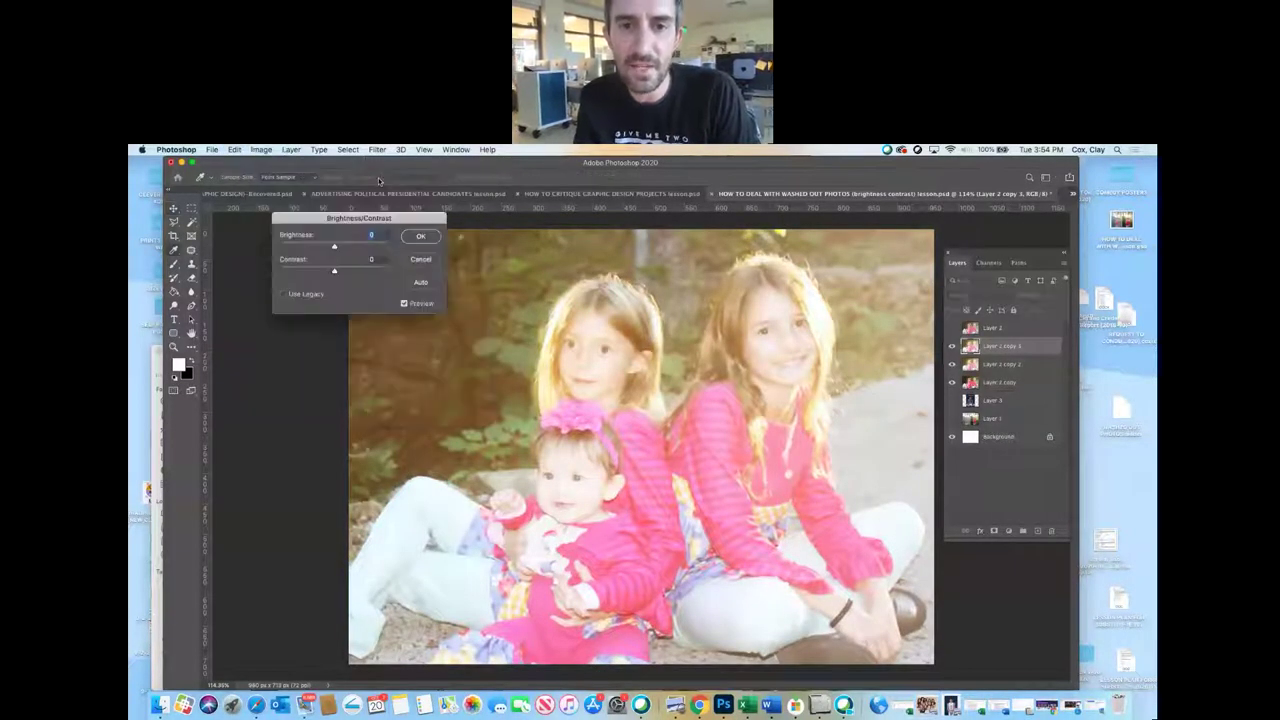
drag(333, 248, 362, 272)
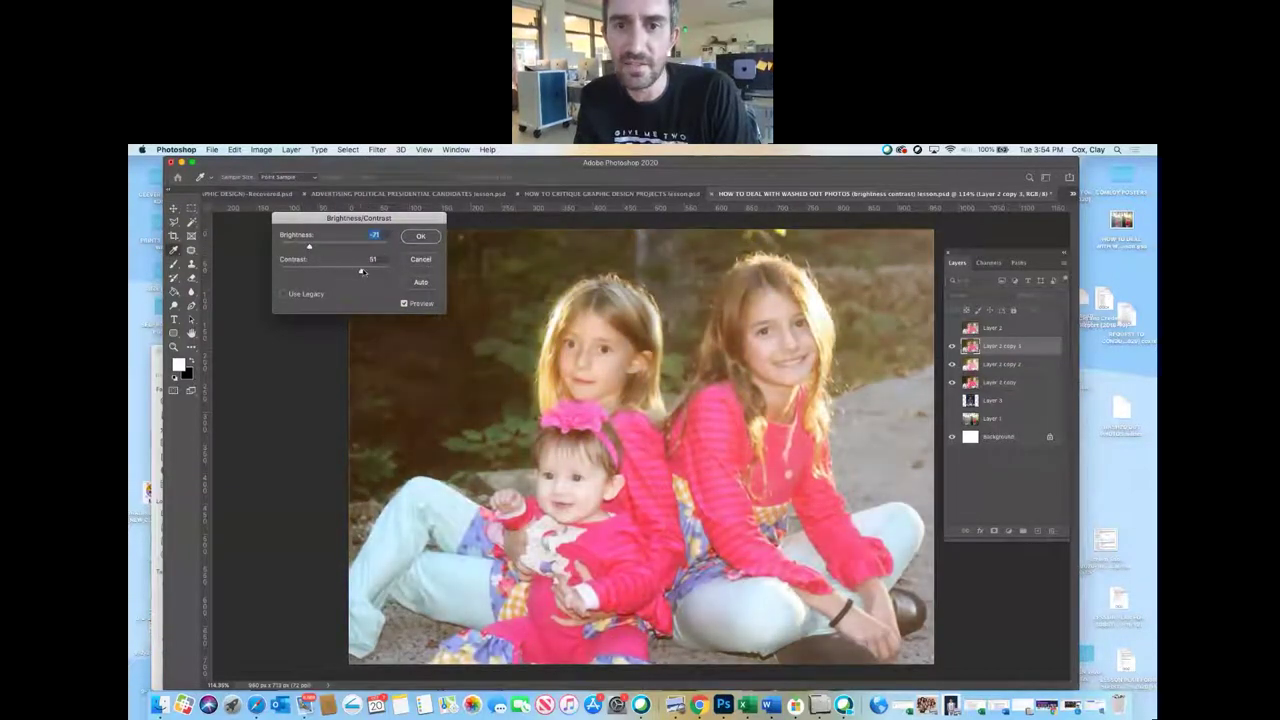
click(420, 236)
Step: Undo and redo the Brightness/Contrast adjustment on Layer 2 copy 3 to compare the photo before and after
key(super+z)
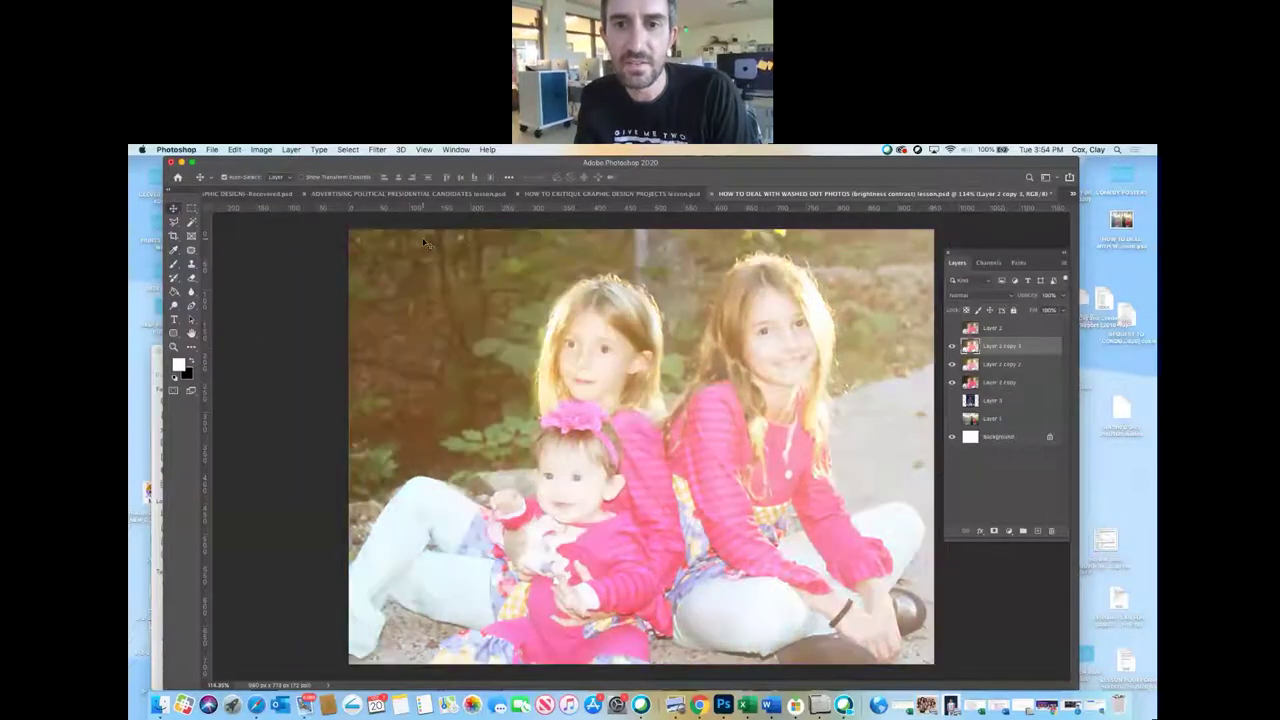
click(236, 150)
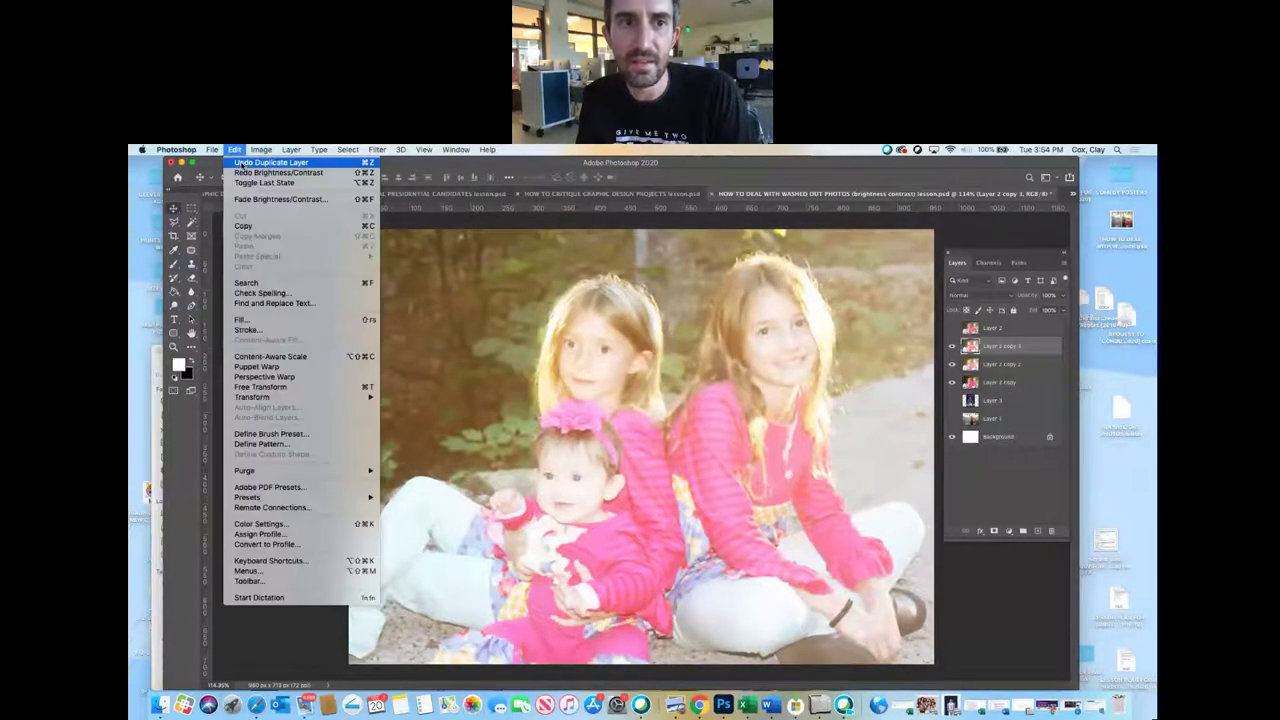
click(260, 173)
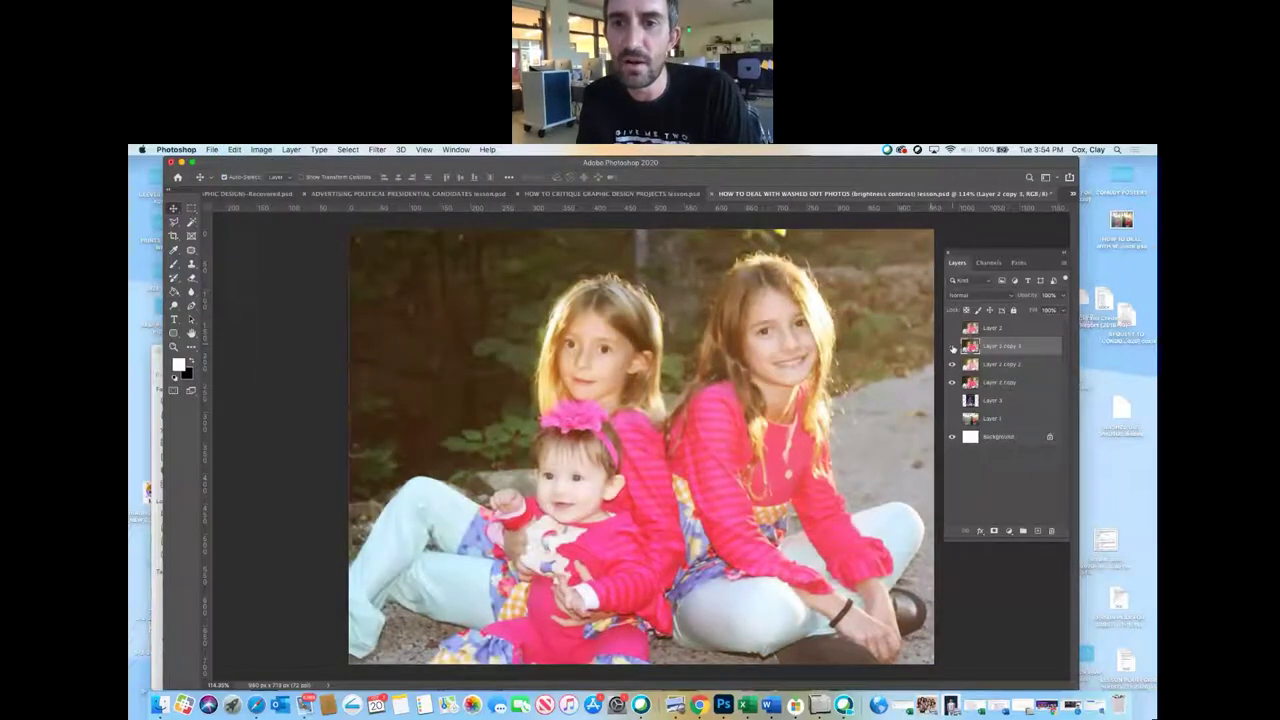
Step: Hide all the Layer 2 copies and display Layer 3 and Layer 1 one at a time, leaving Layer 1 shown
drag(952, 381, 949, 413)
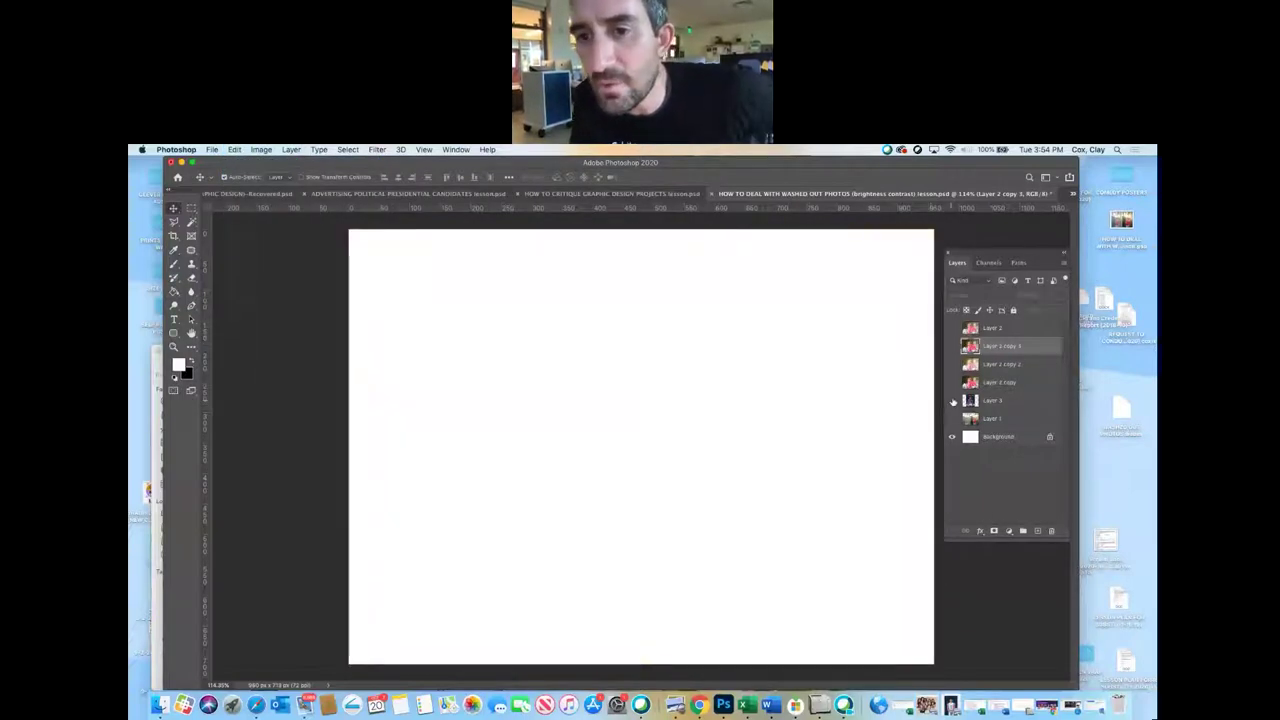
click(952, 400)
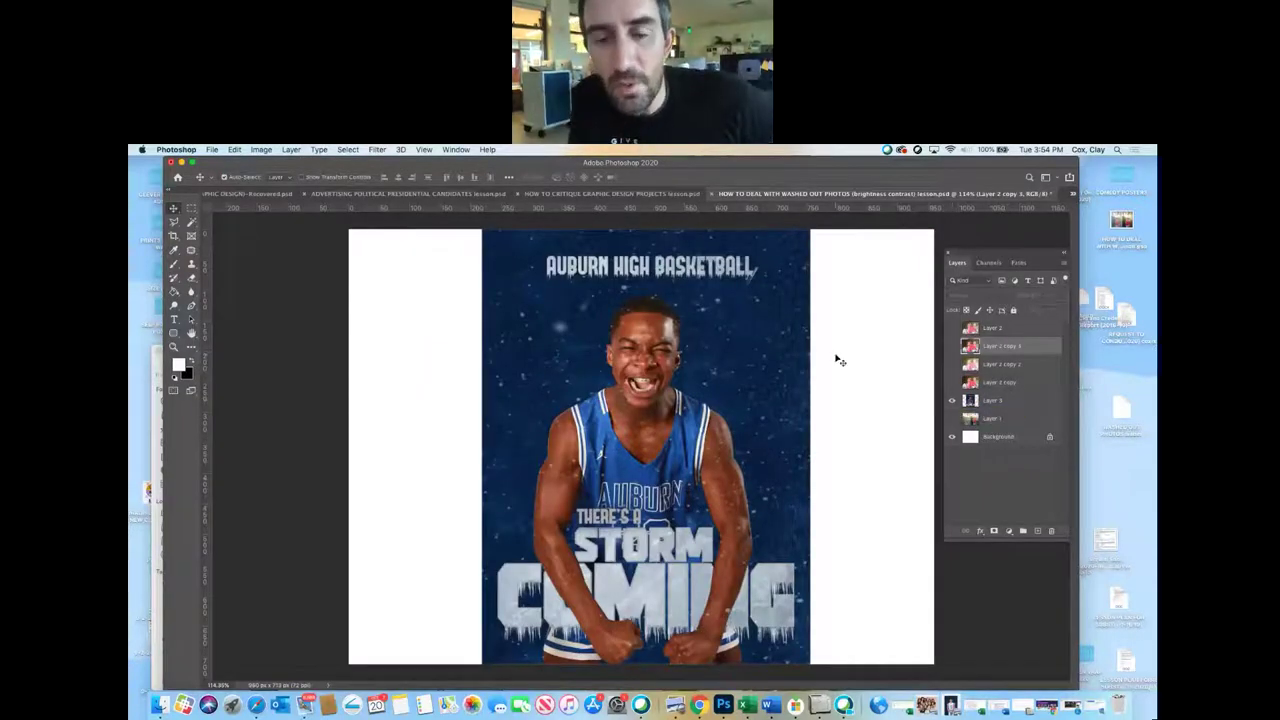
click(953, 400)
click(953, 418)
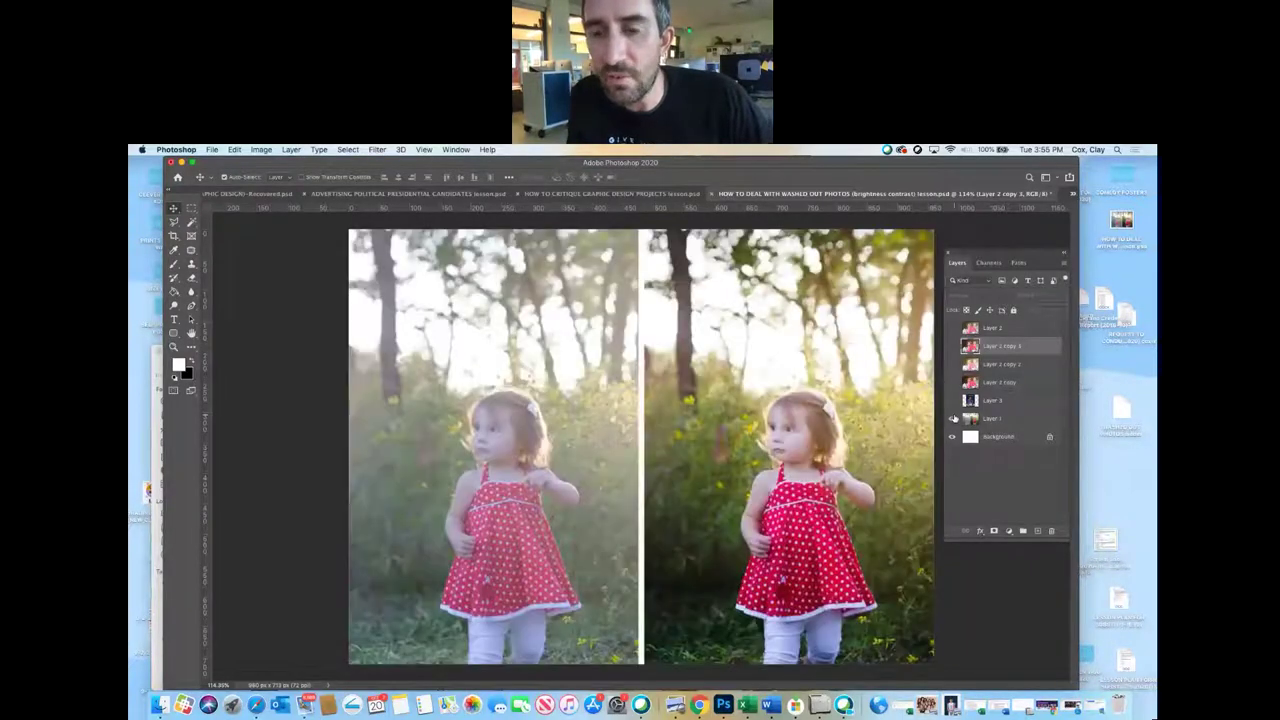